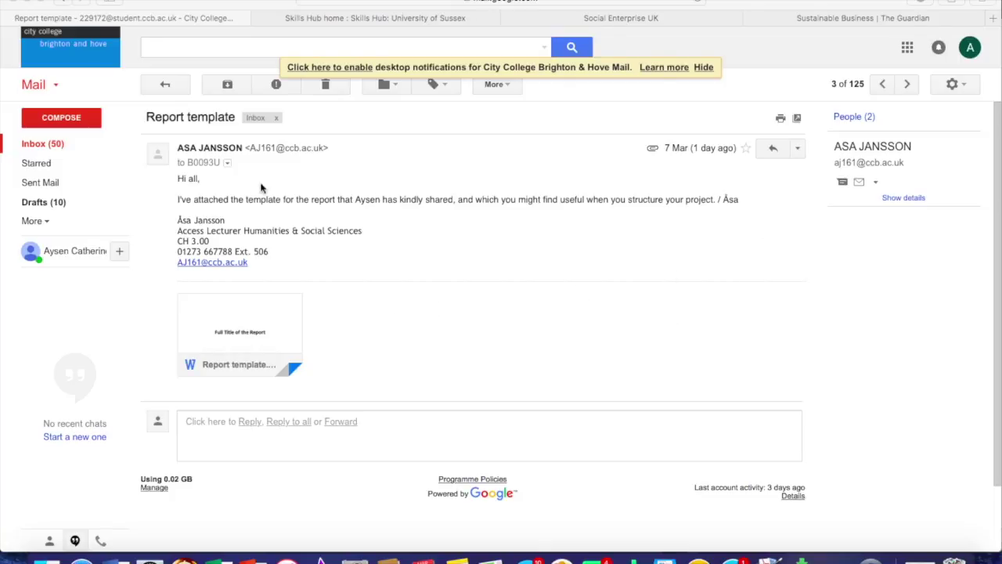
# Step: Download the 26 KB Report template.docx attachment from the Gmail email
pyautogui.moveTo(223, 353)
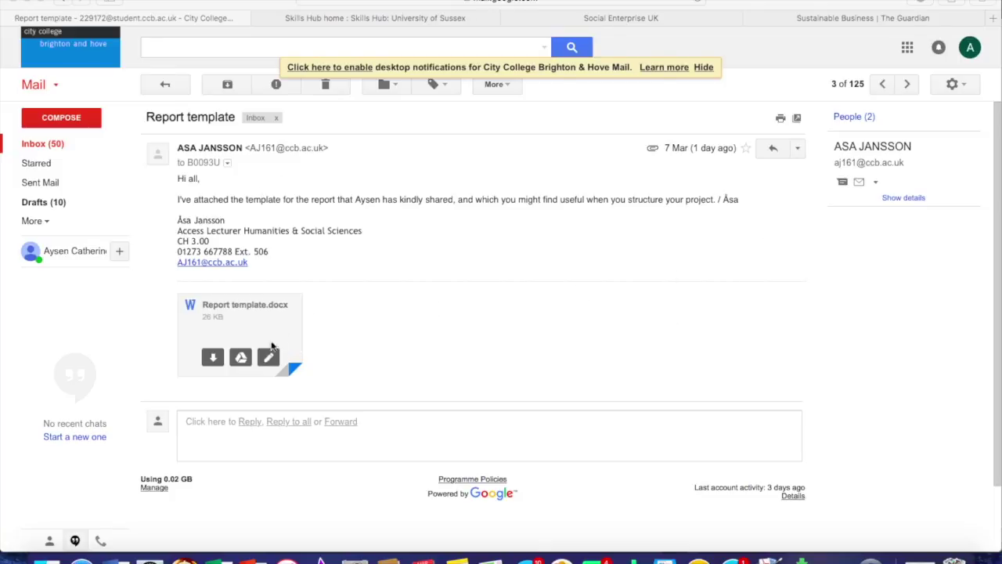
pyautogui.click(218, 365)
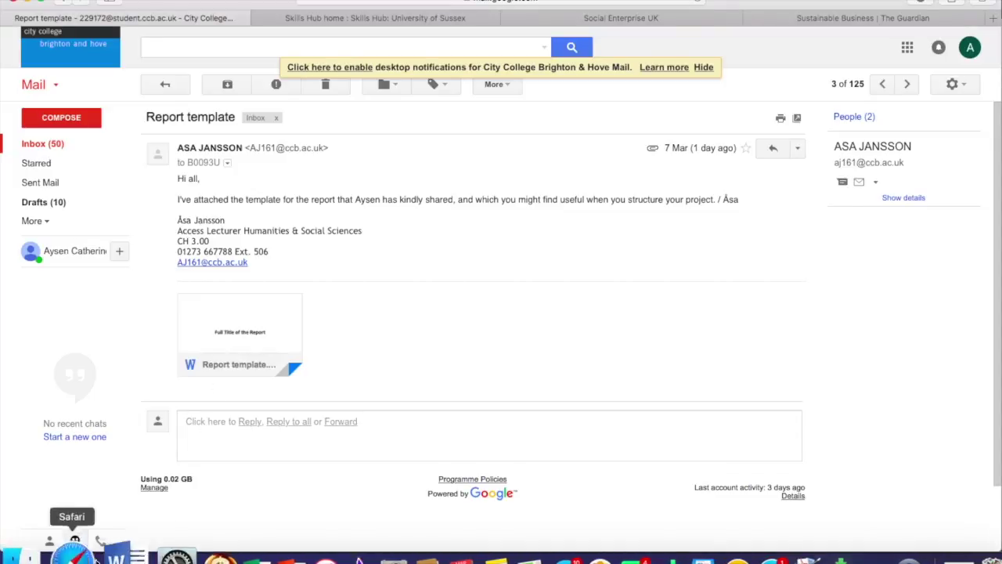
# Step: Open Report template.docx from the Downloads folder in Finder
pyautogui.click(39, 544)
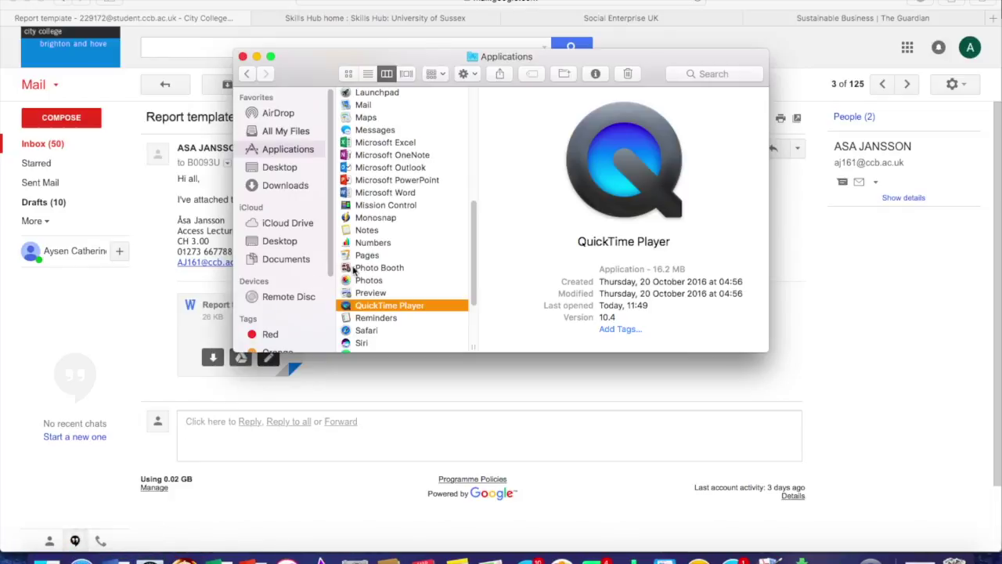
pyautogui.click(286, 188)
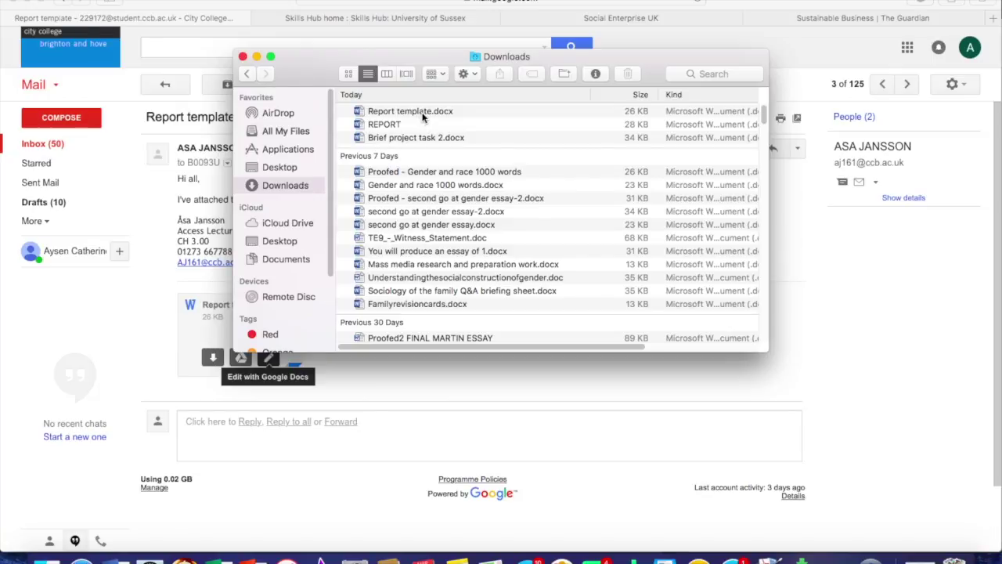
pyautogui.doubleClick(426, 114)
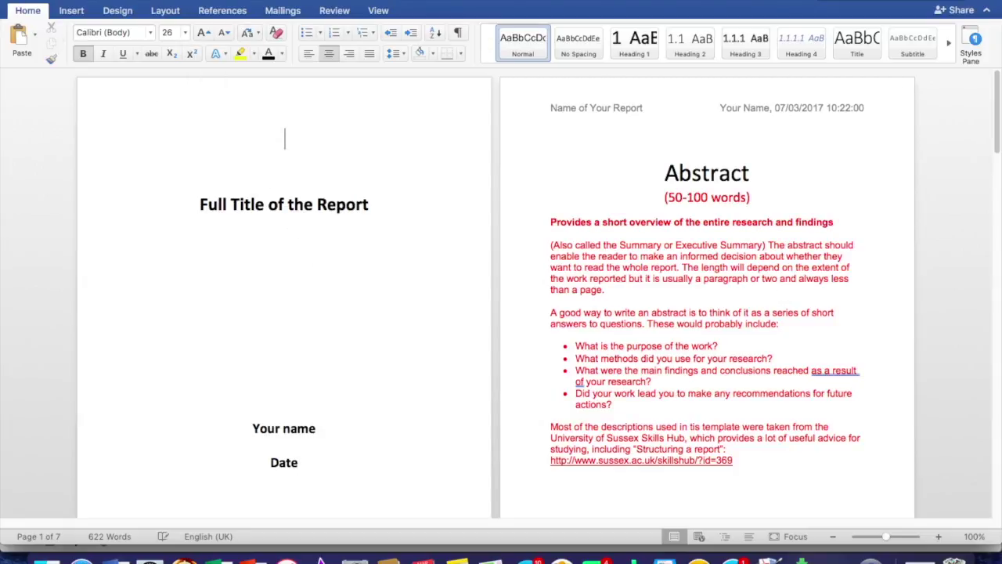
# Step: Save the document as a .dotx Word template named 'CCB Report template' in Downloads
pyautogui.click(83, 0)
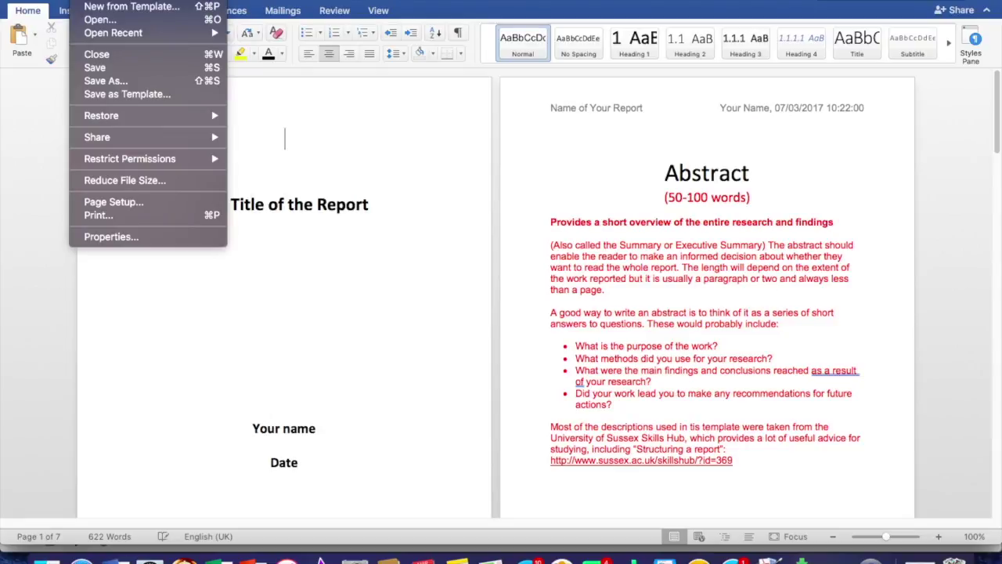
pyautogui.click(137, 95)
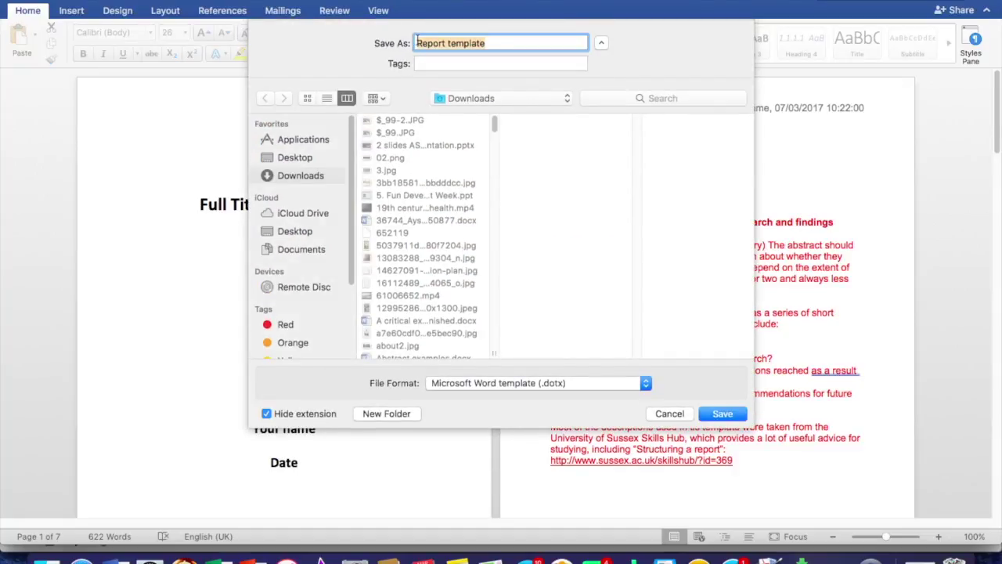
pyautogui.click(417, 41)
pyautogui.write('CCB')
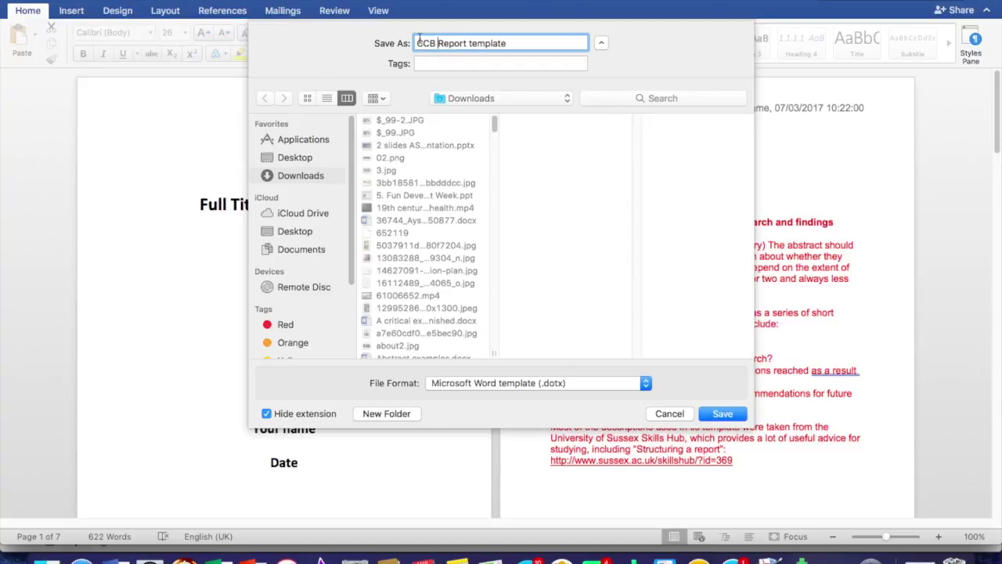
pyautogui.click(723, 414)
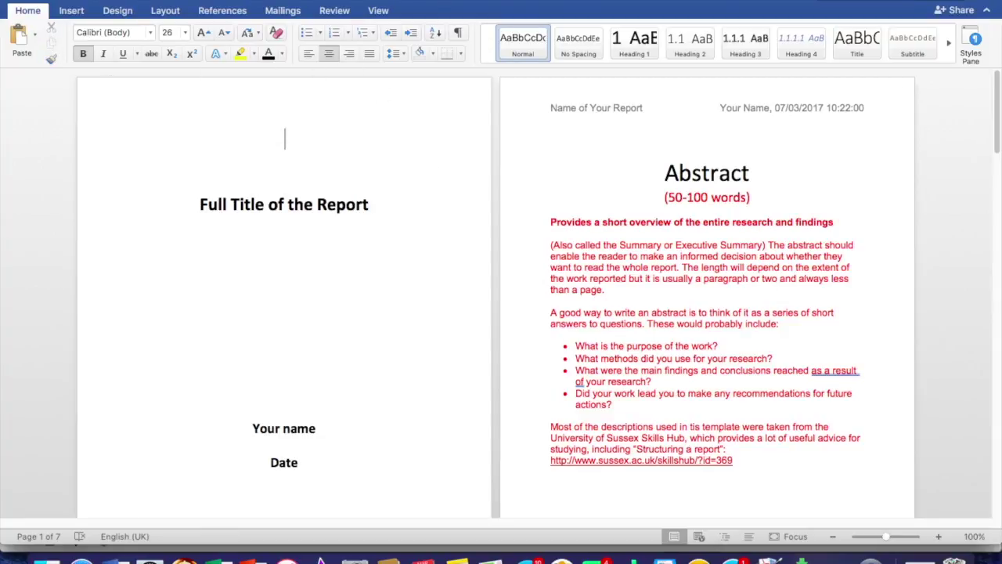
# Step: Close the current document and create a new one from the CCB Report template
pyautogui.click(88, 1)
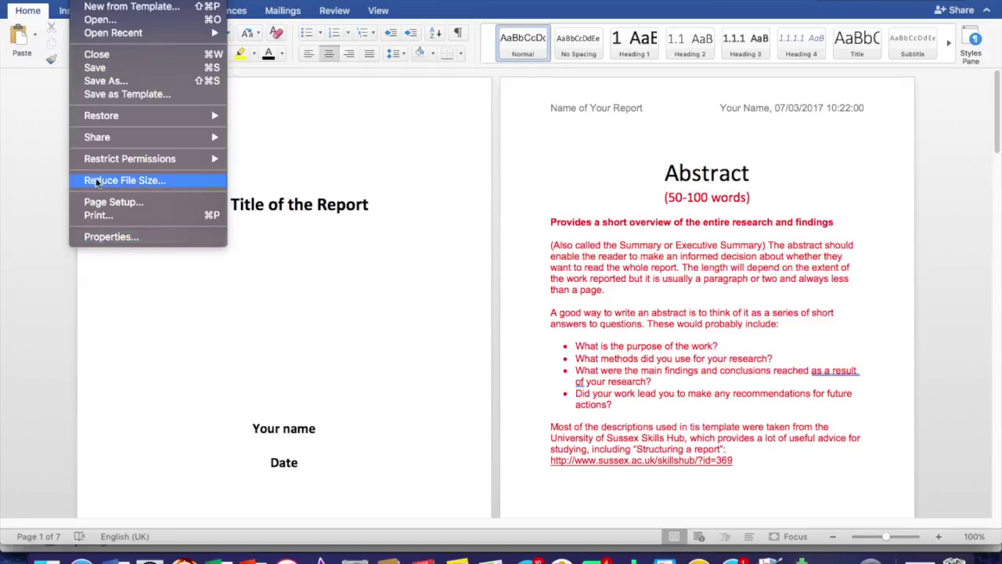
pyautogui.click(114, 56)
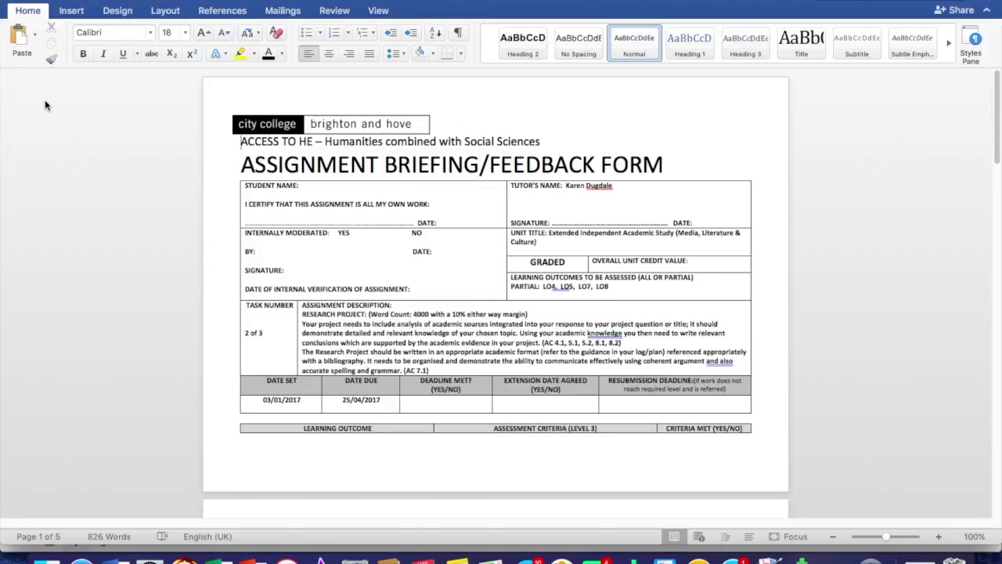
pyautogui.click(87, 0)
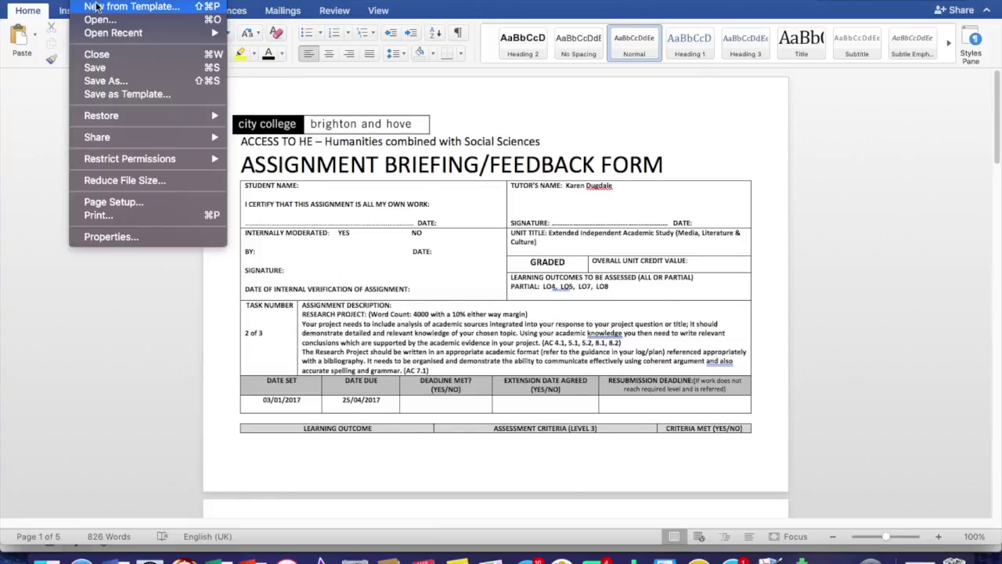
pyautogui.click(137, 8)
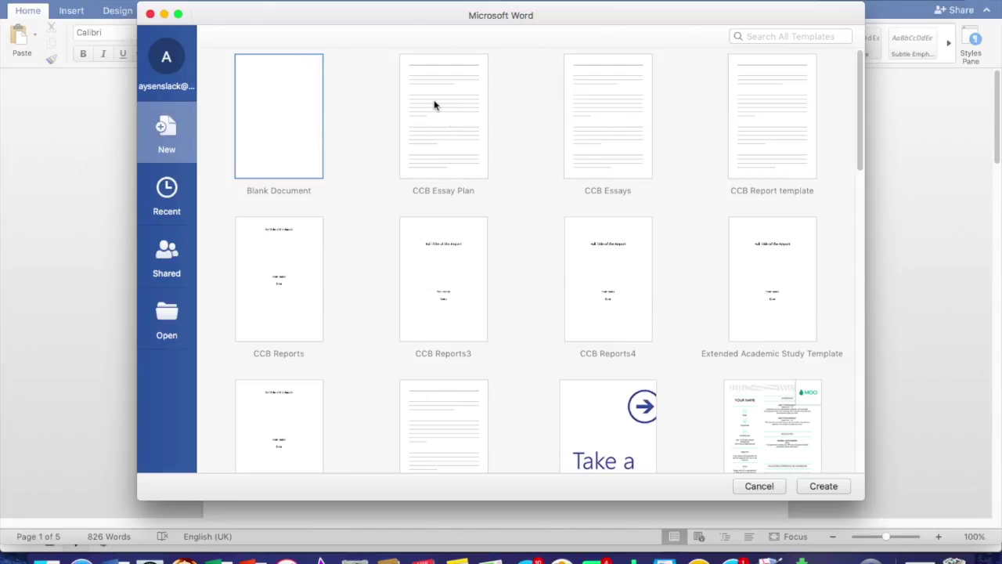
pyautogui.click(771, 137)
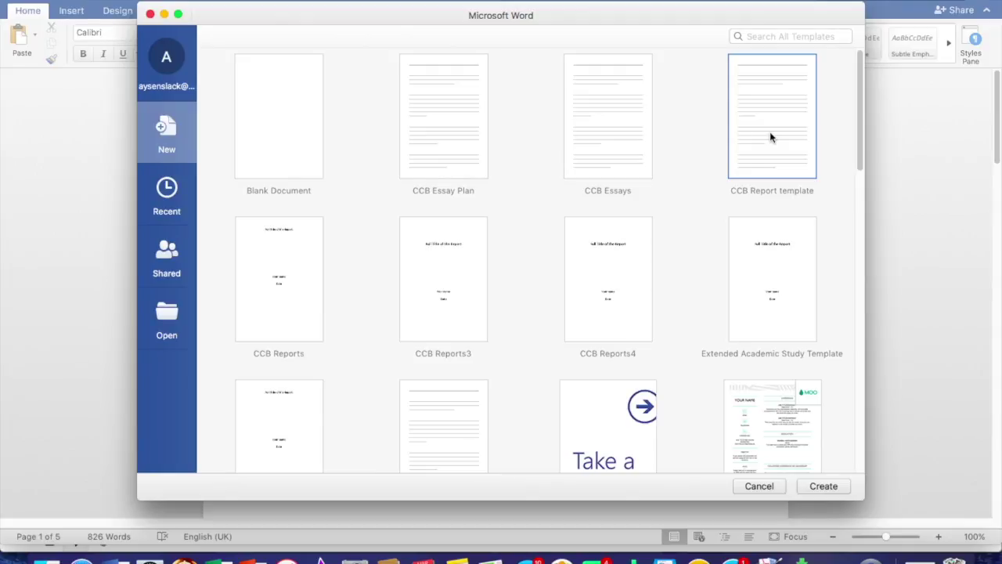
pyautogui.doubleClick(771, 137)
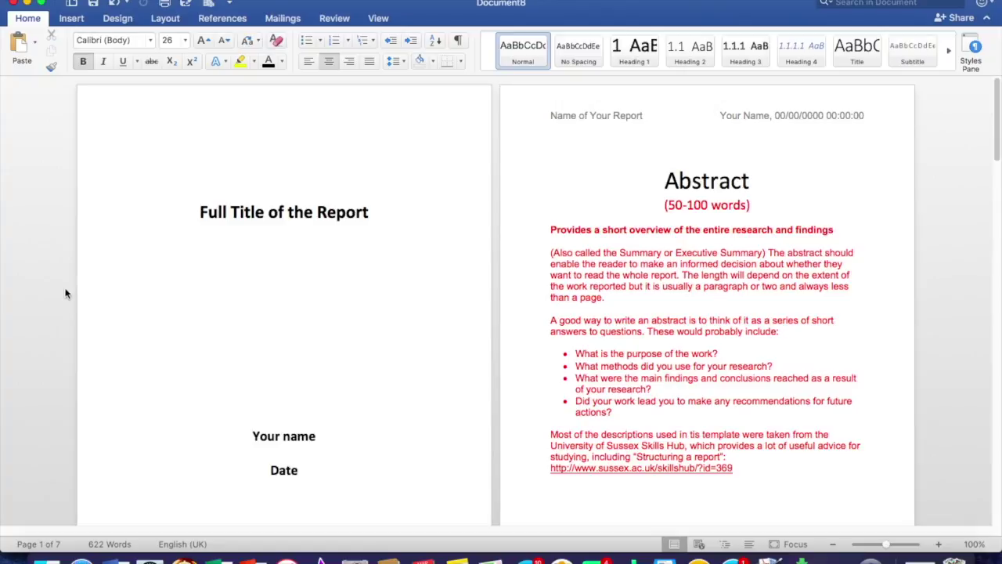
# Step: Replace the cover title 'Full Title of the Report' with PROJECT
pyautogui.click(200, 211)
pyautogui.moveTo(201, 211); pyautogui.dragTo(342, 222)
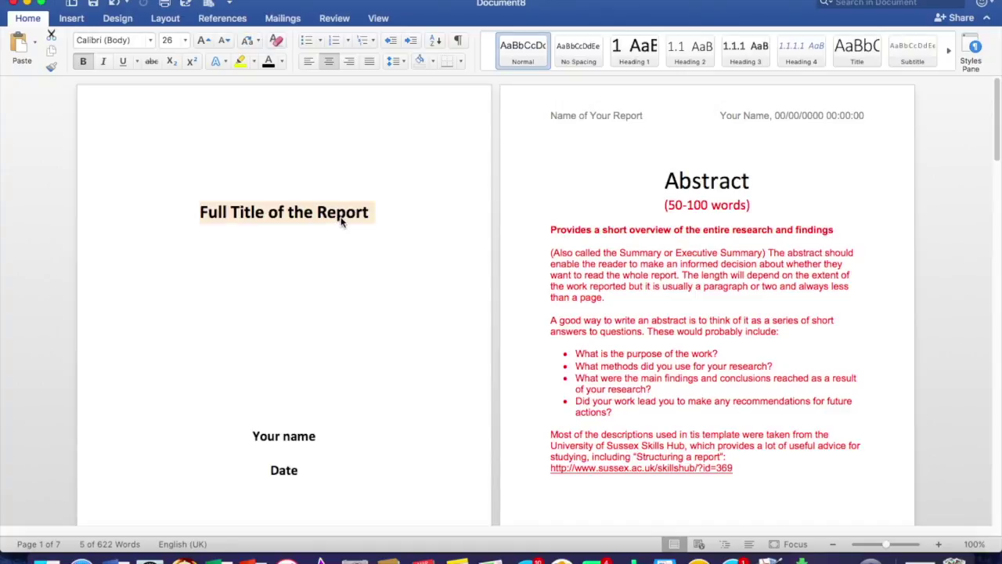
pyautogui.write('T')
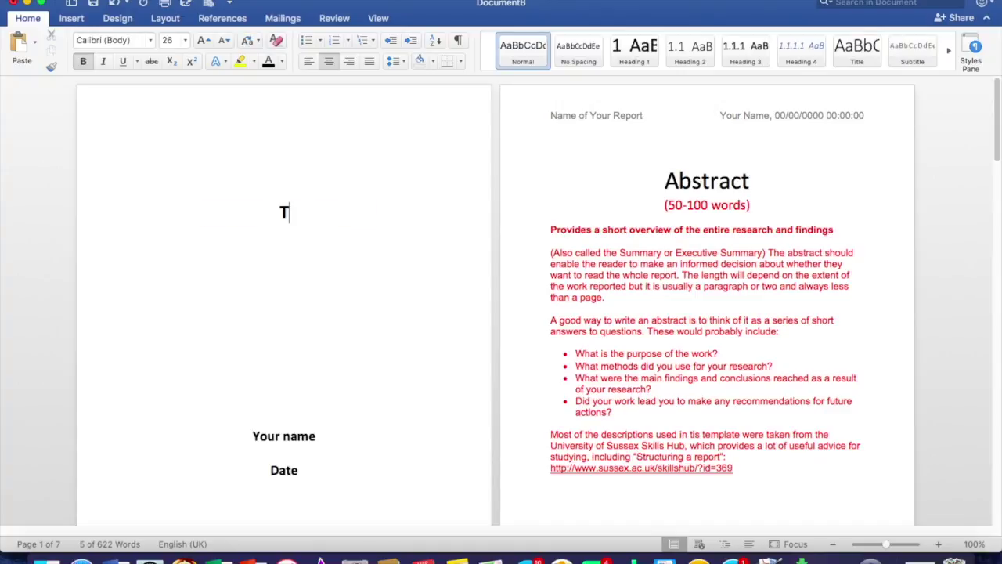
pyautogui.press('BackSpace')
pyautogui.write('D')
pyautogui.press('BackSpace')
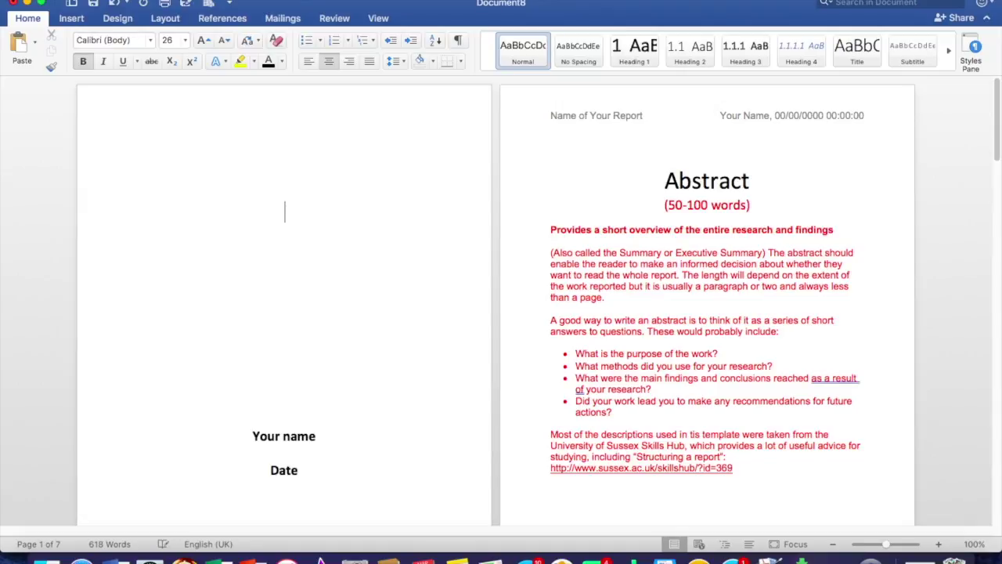
pyautogui.write('PROJECT')
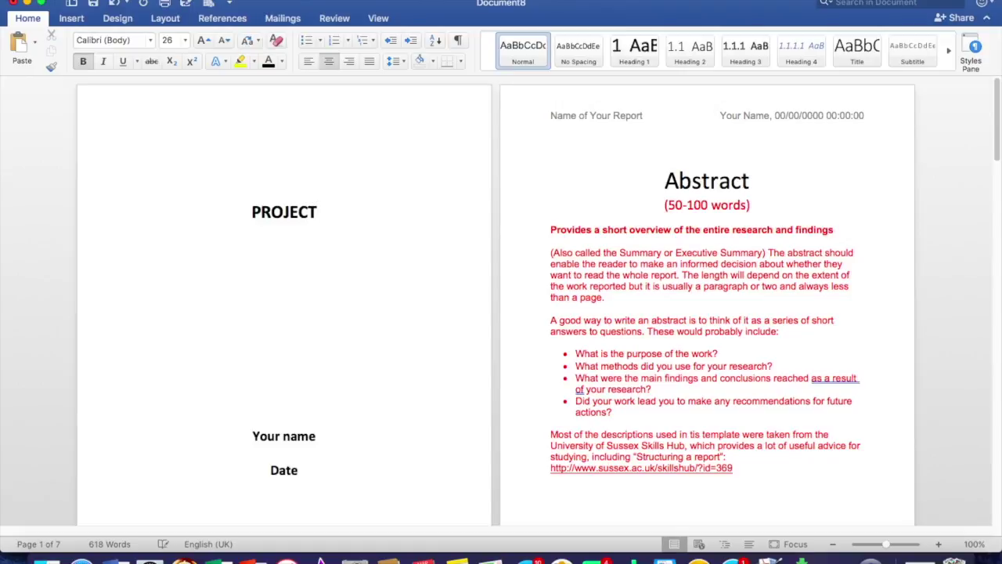
pyautogui.click(513, 269)
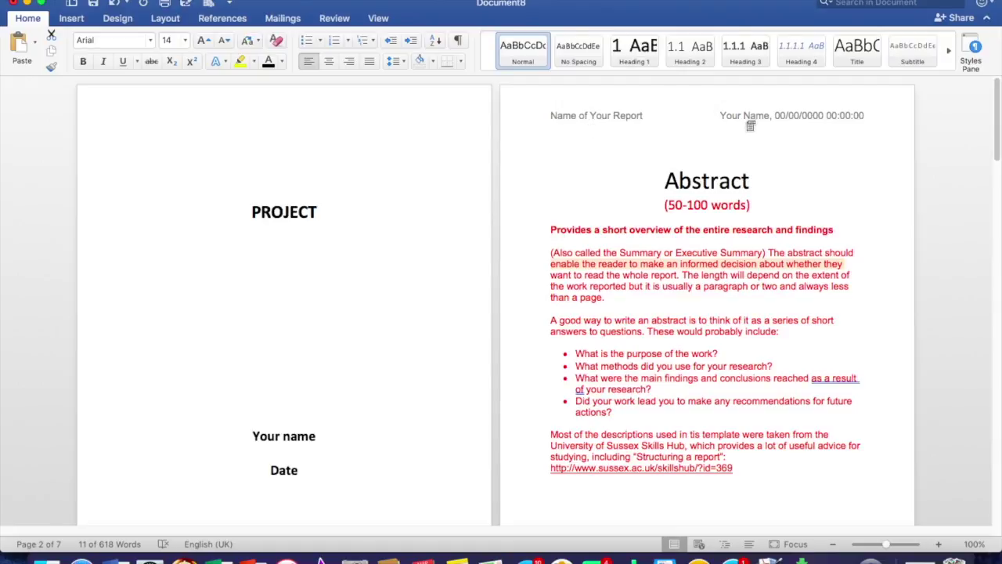
pyautogui.scroll(-2, 704, 346)
pyautogui.scroll(4, 674, 321)
# Step: Edit the page header, replacing 'Name of Your Report' with REPORT
pyautogui.click(149, 1)
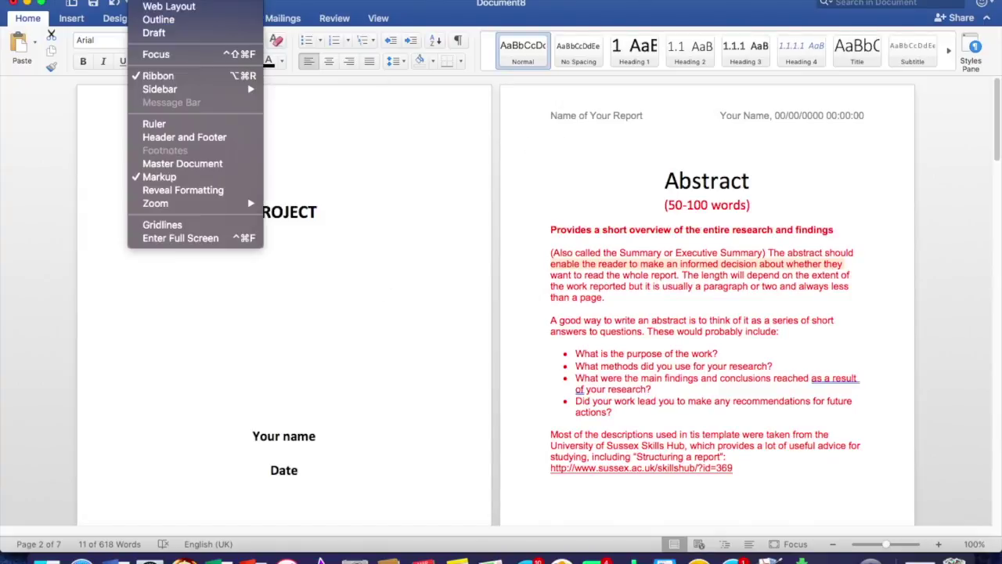
pyautogui.click(162, 139)
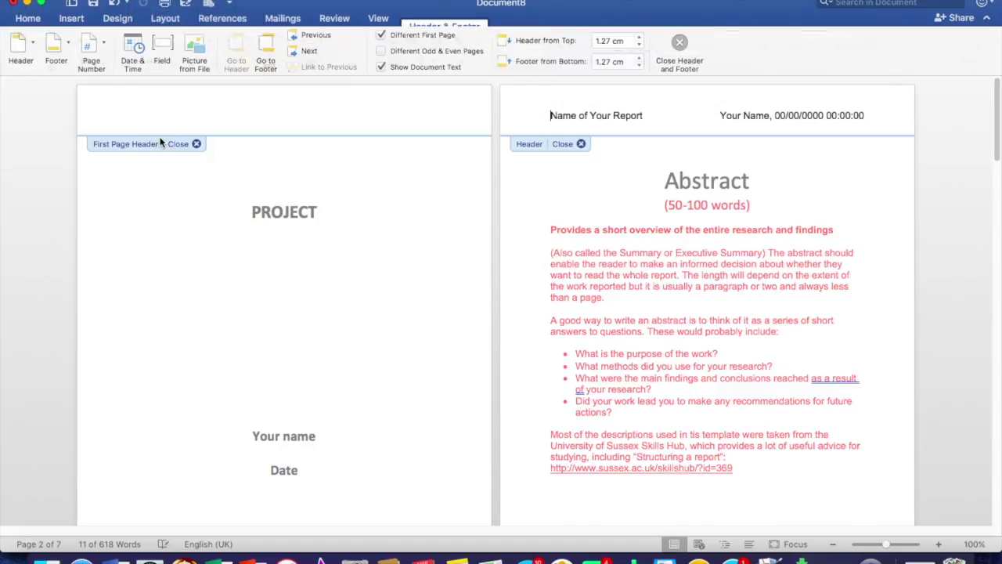
pyautogui.moveTo(645, 116); pyautogui.dragTo(561, 115)
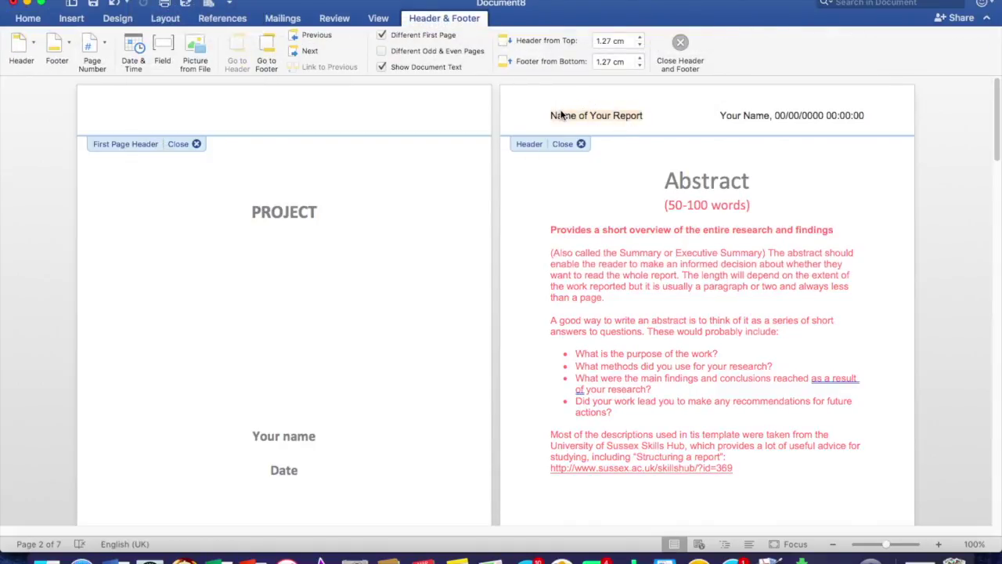
pyautogui.write('EPOR')
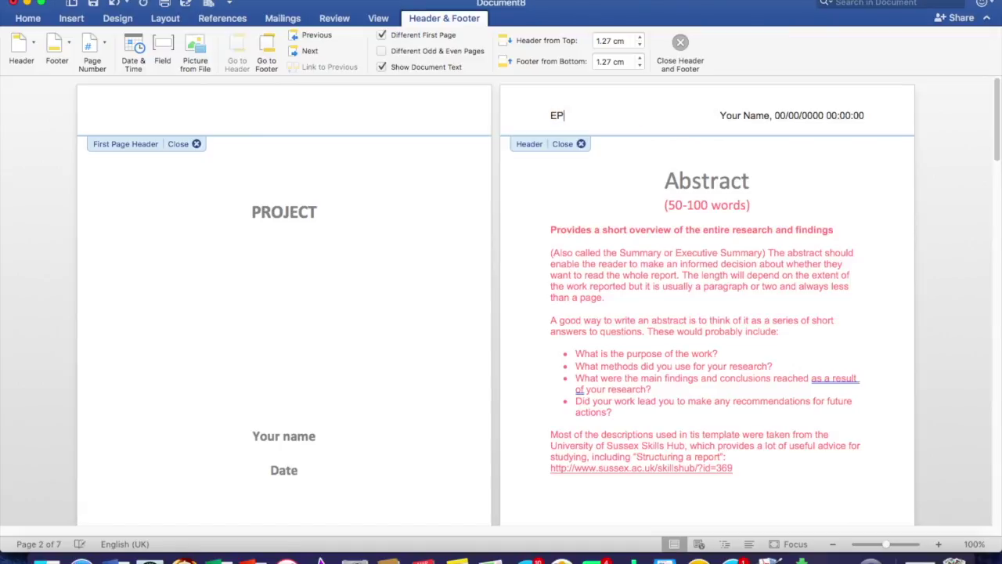
pyautogui.press('BackSpace')
pyautogui.press('BackSpace')
pyautogui.press('BackSpace')
pyautogui.press('BackSpace')
pyautogui.write('REPORT')
# Step: Replace the 'Your Name' header placeholder with the author's name and close the header
pyautogui.moveTo(771, 115); pyautogui.dragTo(720, 116)
pyautogui.write('ayse')
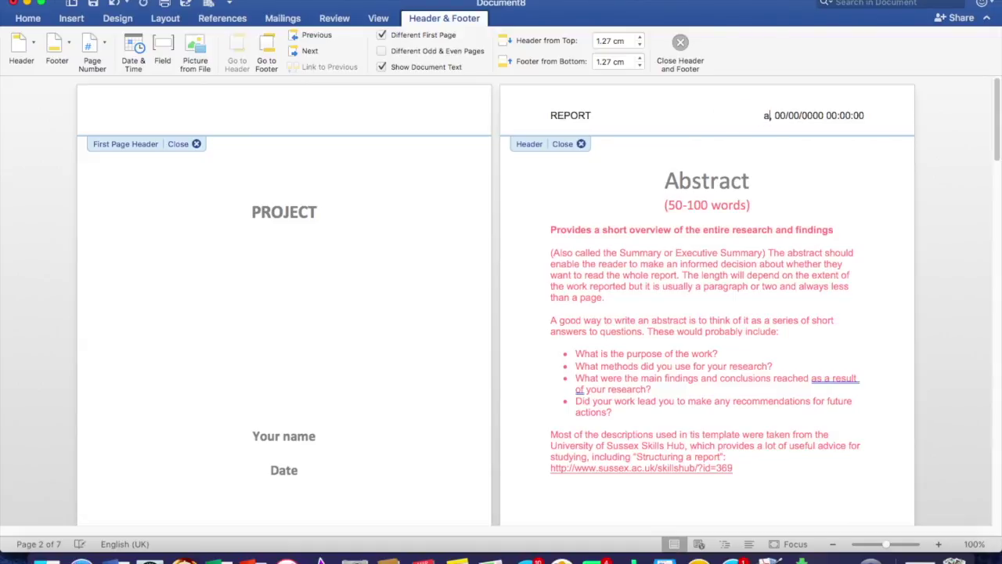
pyautogui.write('n')
pyautogui.press('Delete')
pyautogui.write('slack')
pyautogui.scroll(-5, 634, 321)
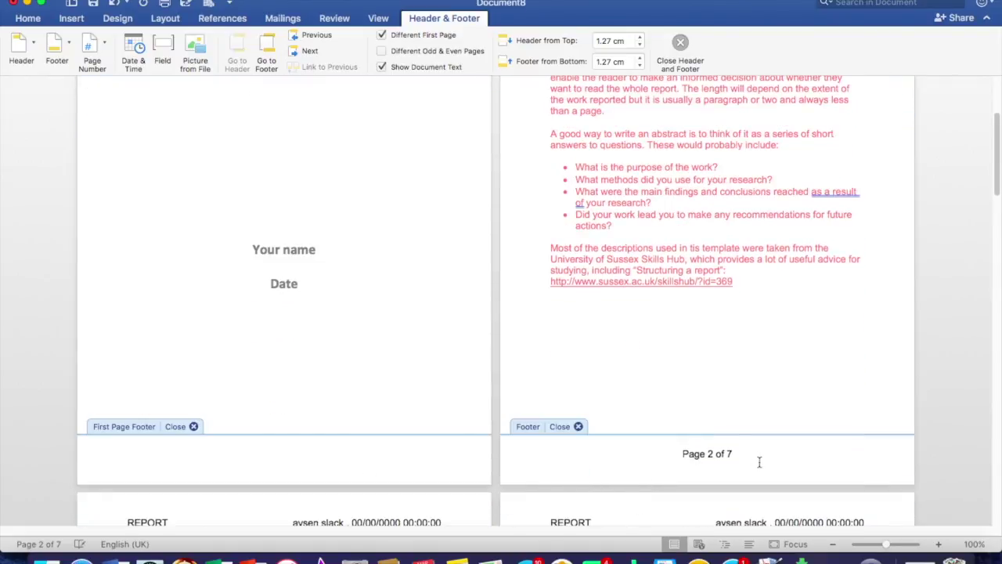
pyautogui.scroll(-14, 644, 454)
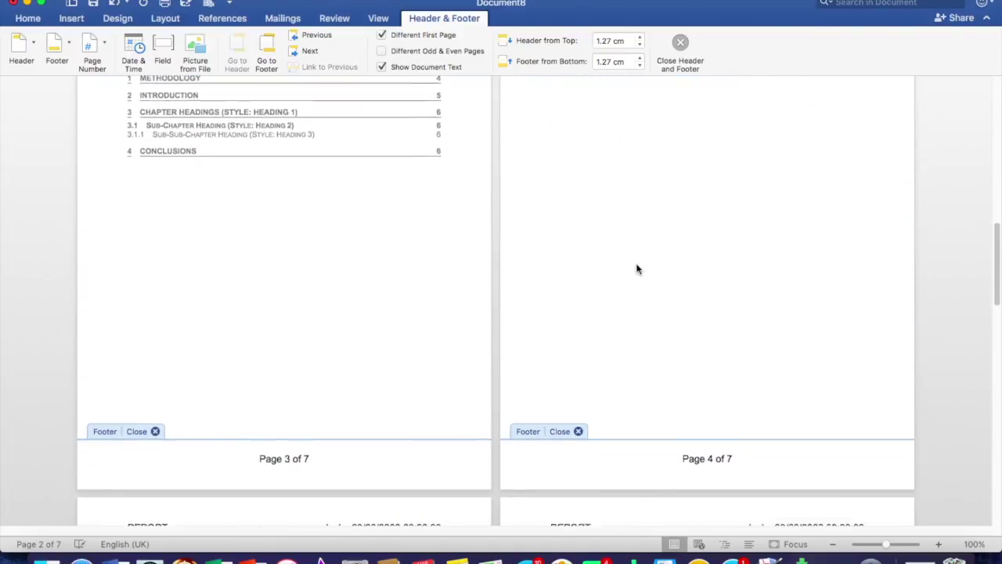
pyautogui.scroll(18, 645, 269)
pyautogui.scroll(3, 652, 247)
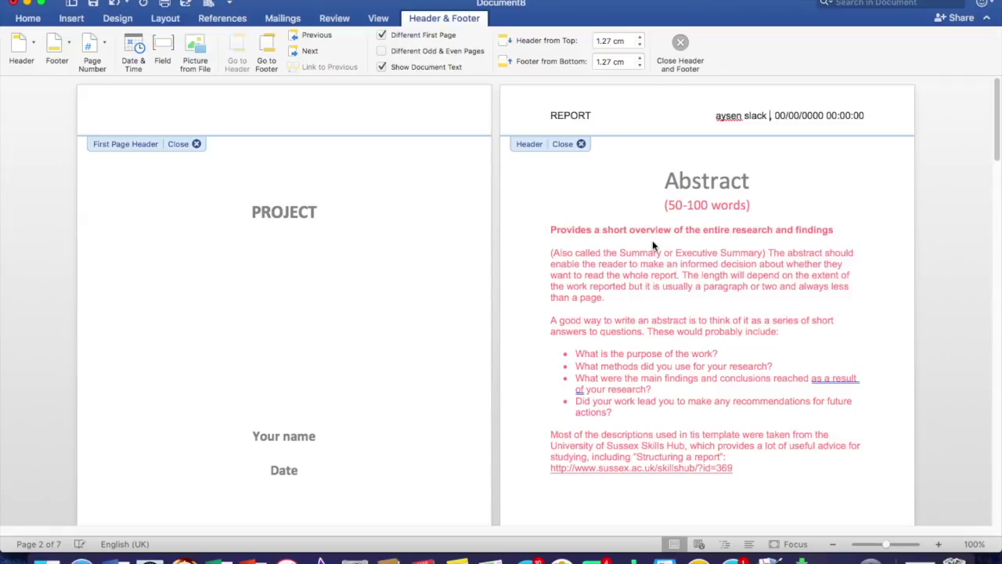
pyautogui.click(581, 144)
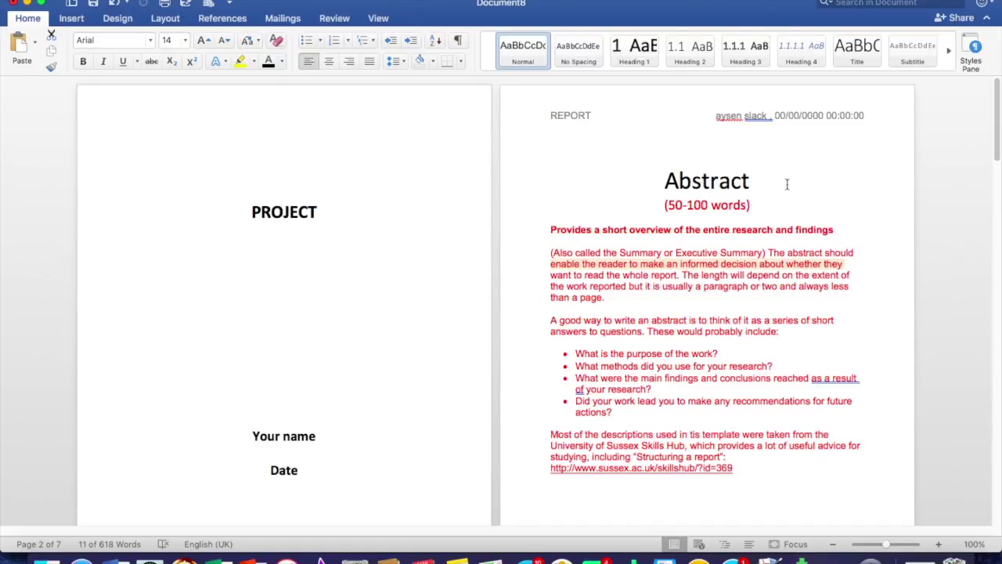
# Step: Delete the Abstract guidance from (50-100 words) through the link, then move to the (250 Words) note under Methodology
pyautogui.moveTo(651, 202); pyautogui.dragTo(951, 307)
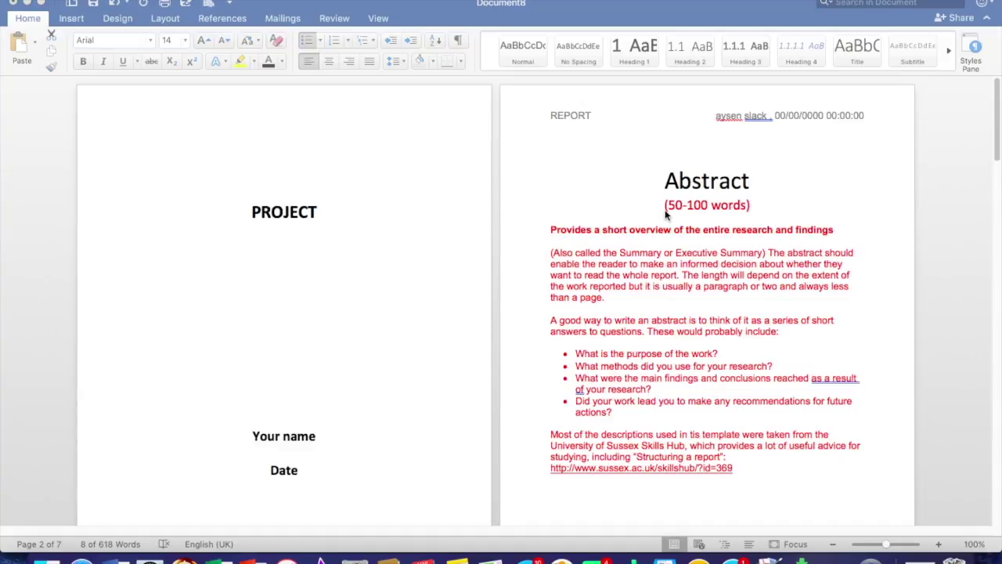
pyautogui.moveTo(734, 468); pyautogui.dragTo(662, 207)
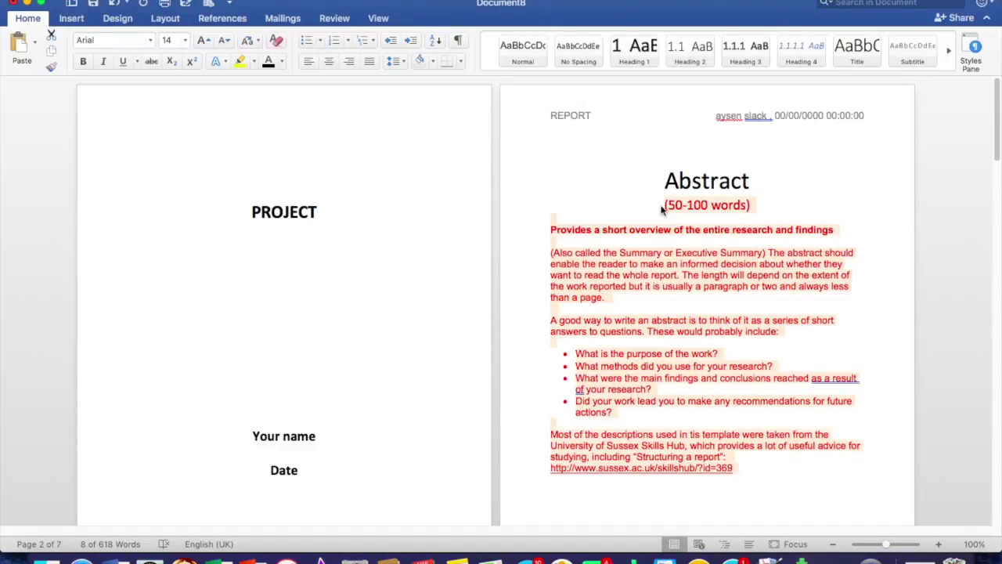
pyautogui.press('BackSpace')
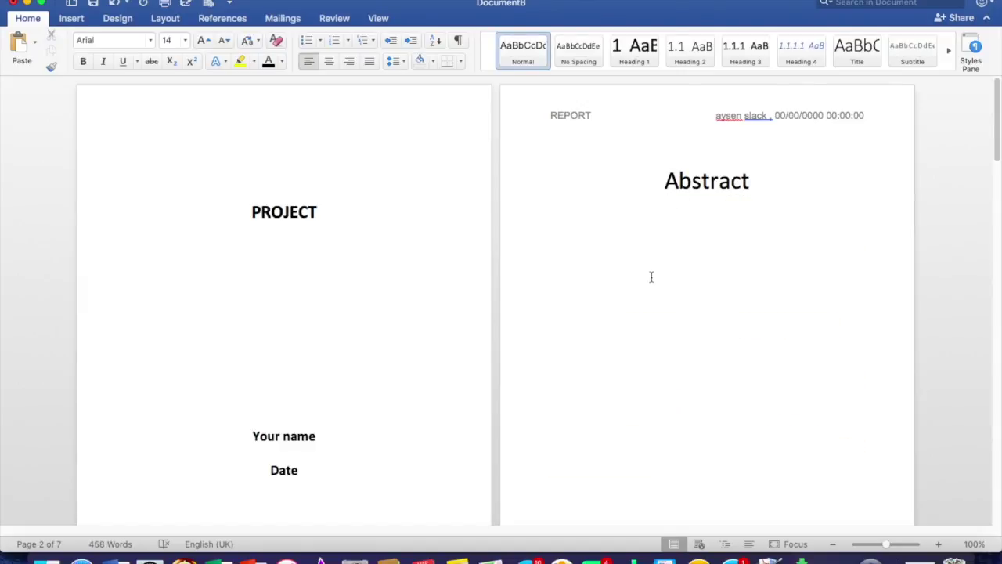
pyautogui.scroll(-4, 634, 336)
pyautogui.scroll(-9, 635, 334)
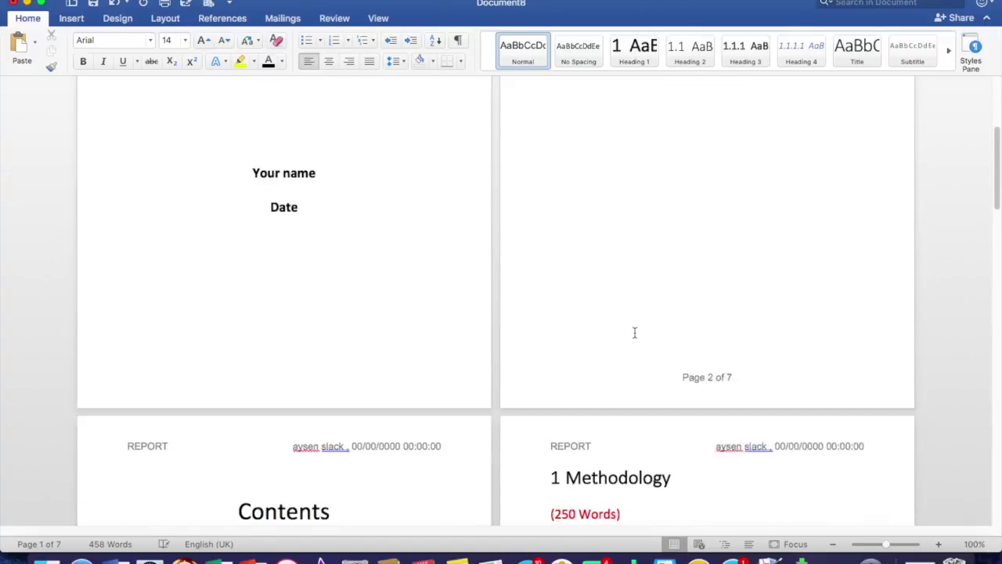
pyautogui.scroll(-1, 636, 333)
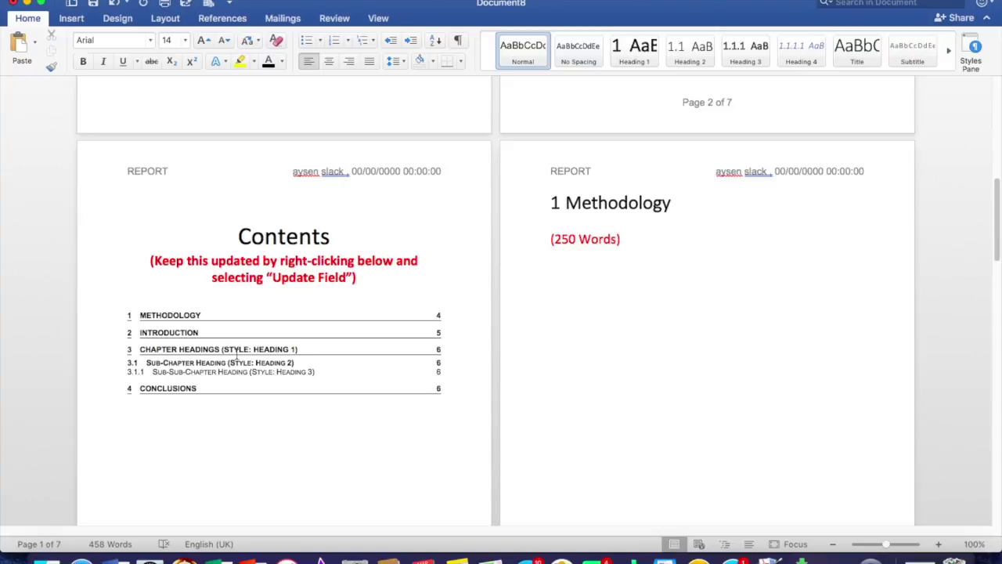
pyautogui.click(637, 242)
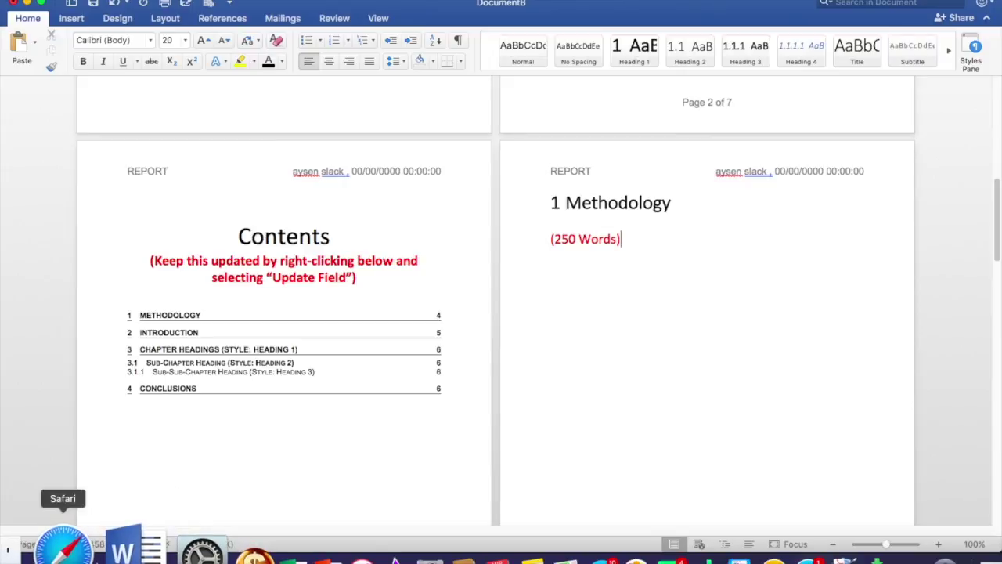
# Step: In Safari's Skills Hub tab, go to Writing and assessment, then the Reports guidance page
pyautogui.click(82, 553)
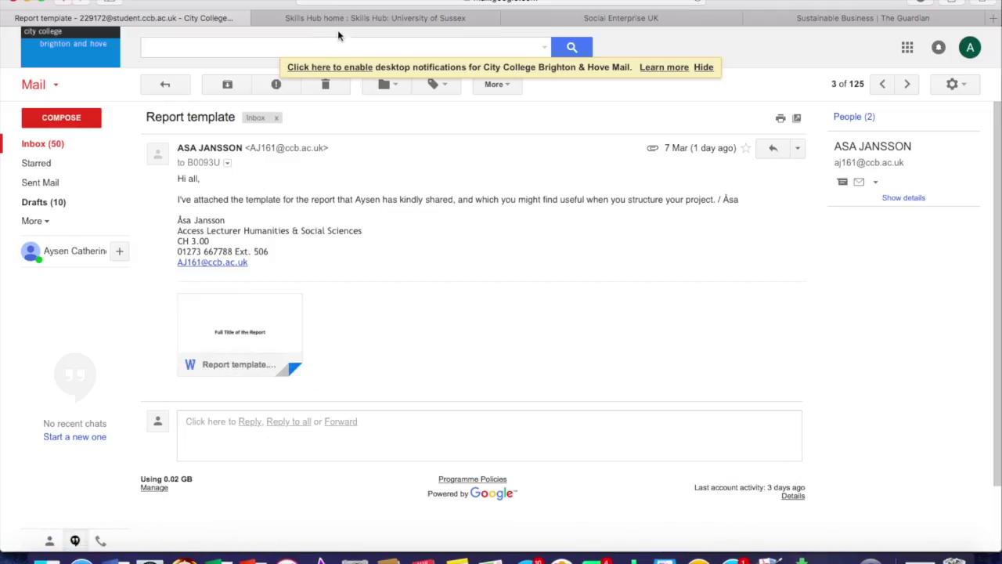
pyautogui.click(350, 18)
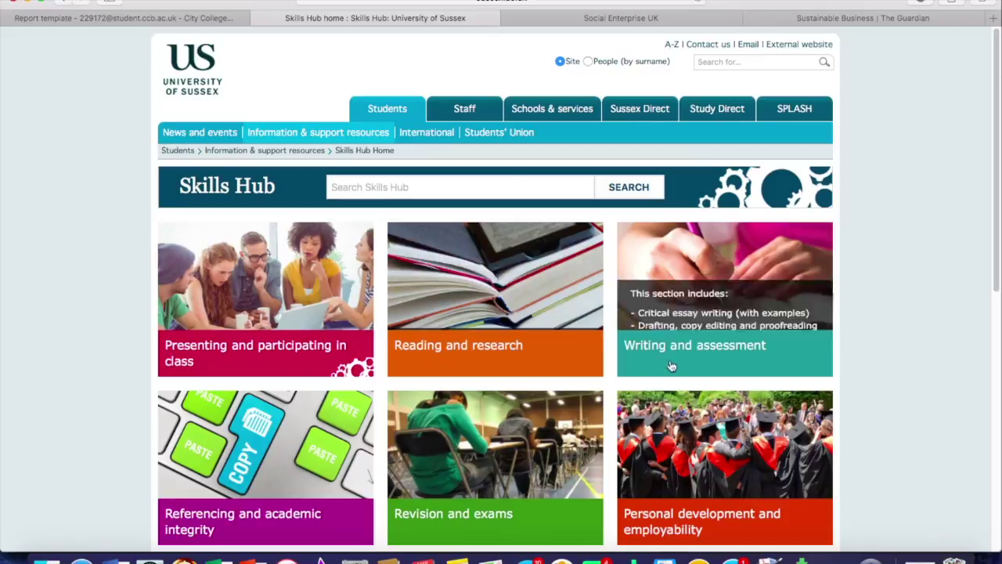
pyautogui.moveTo(679, 321)
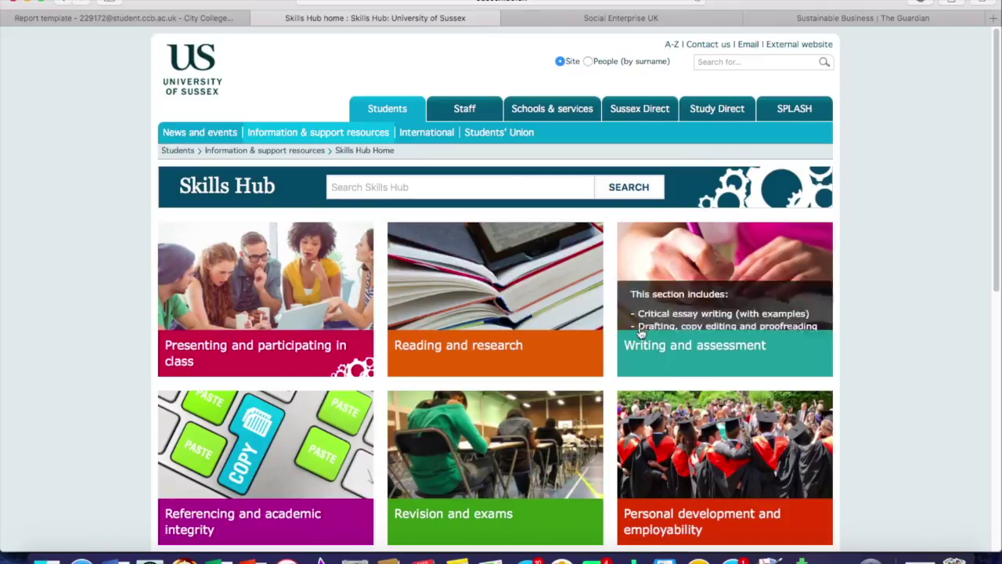
pyautogui.click(714, 315)
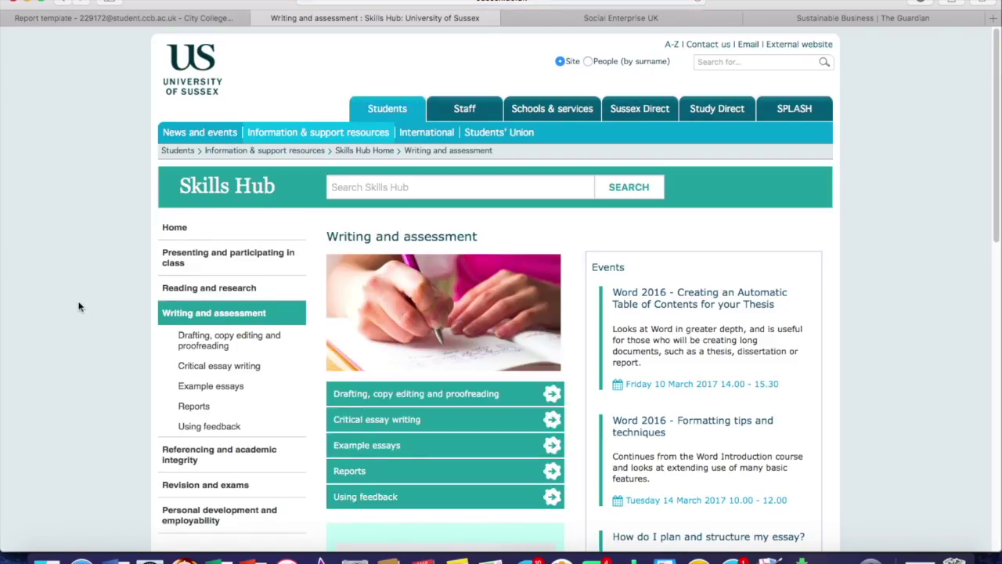
pyautogui.scroll(-2, 635, 364)
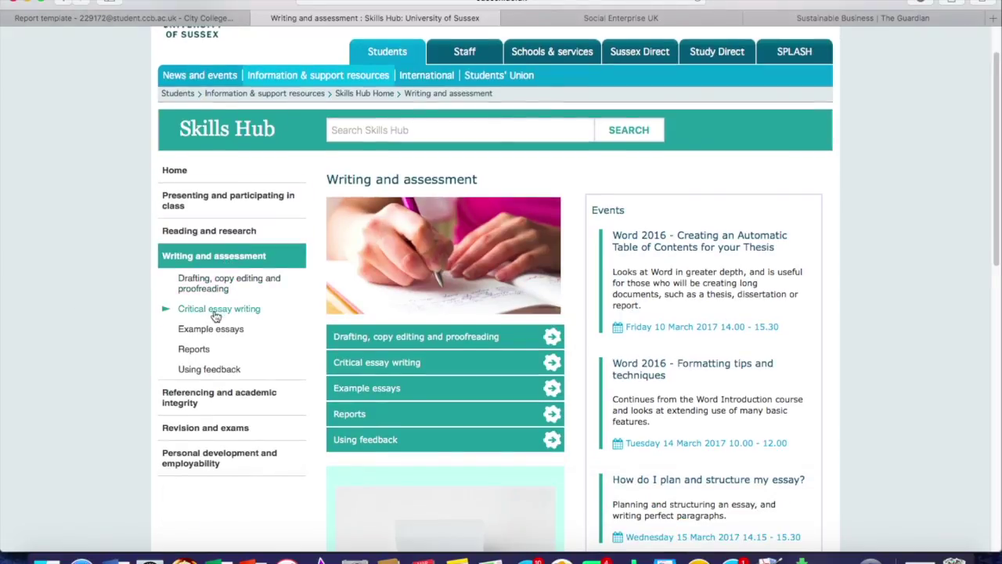
pyautogui.click(200, 354)
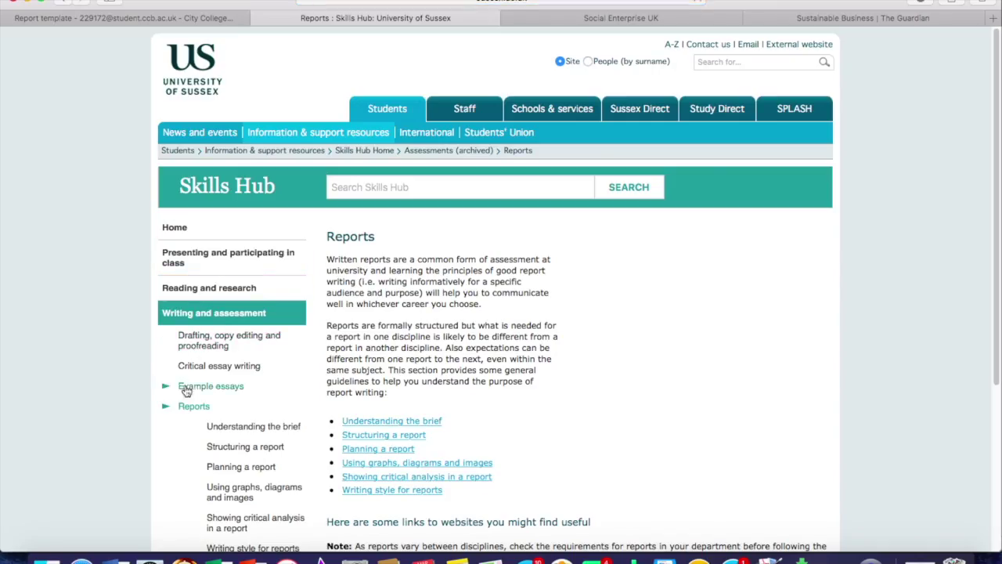
# Step: Open the Structuring a report page and expand its Methods section
pyautogui.scroll(-5, 196, 348)
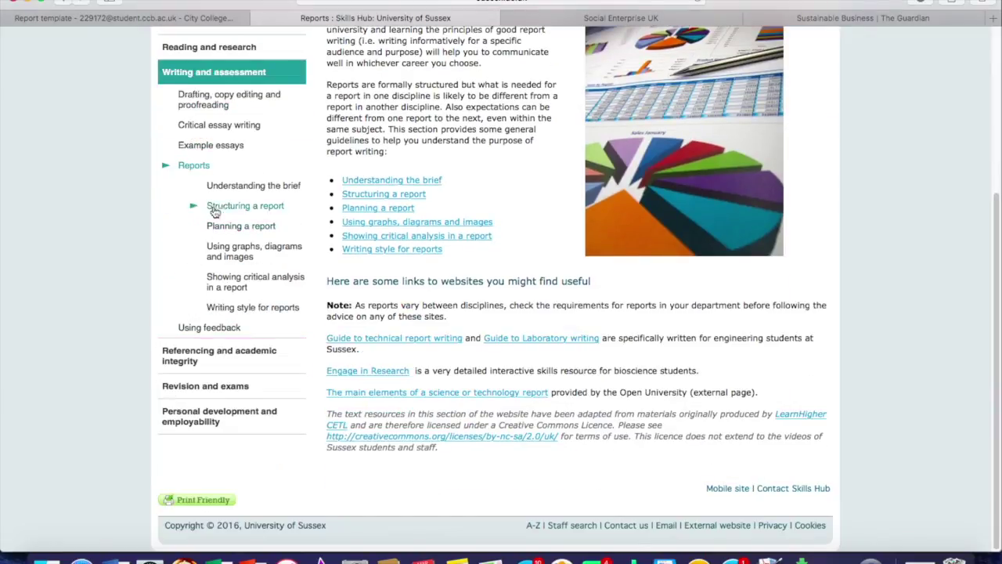
pyautogui.click(239, 208)
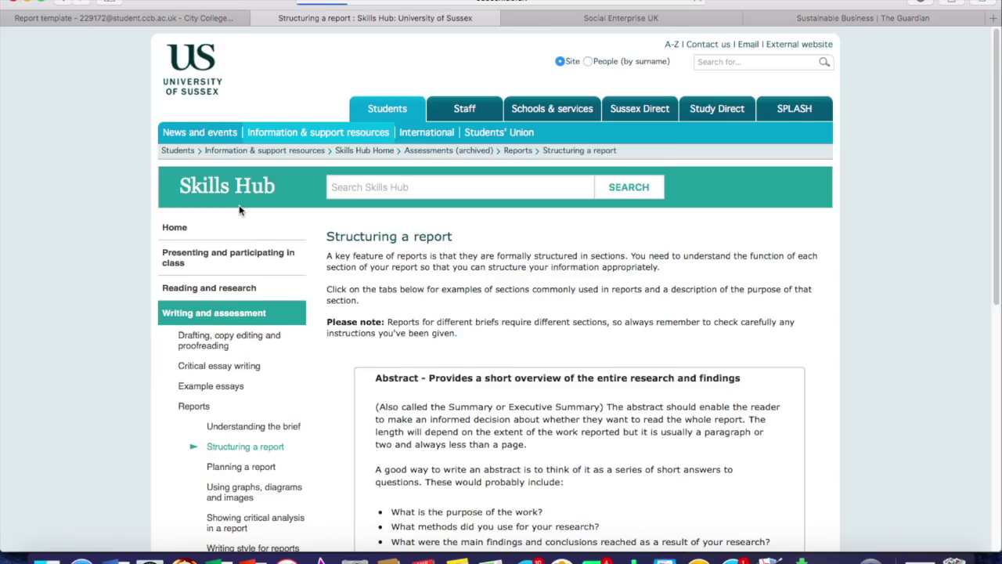
pyautogui.scroll(-3, 536, 349)
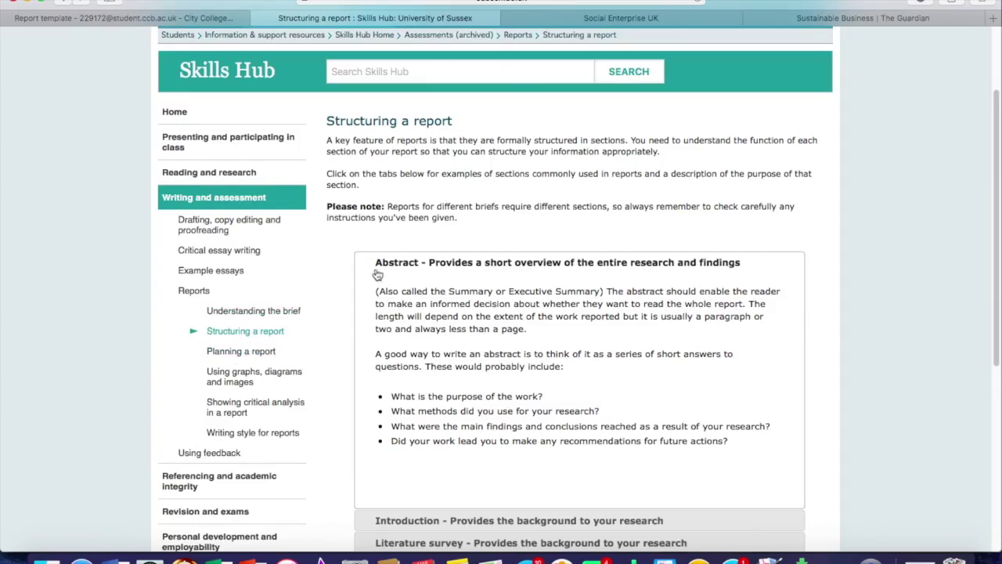
pyautogui.scroll(-9, 572, 400)
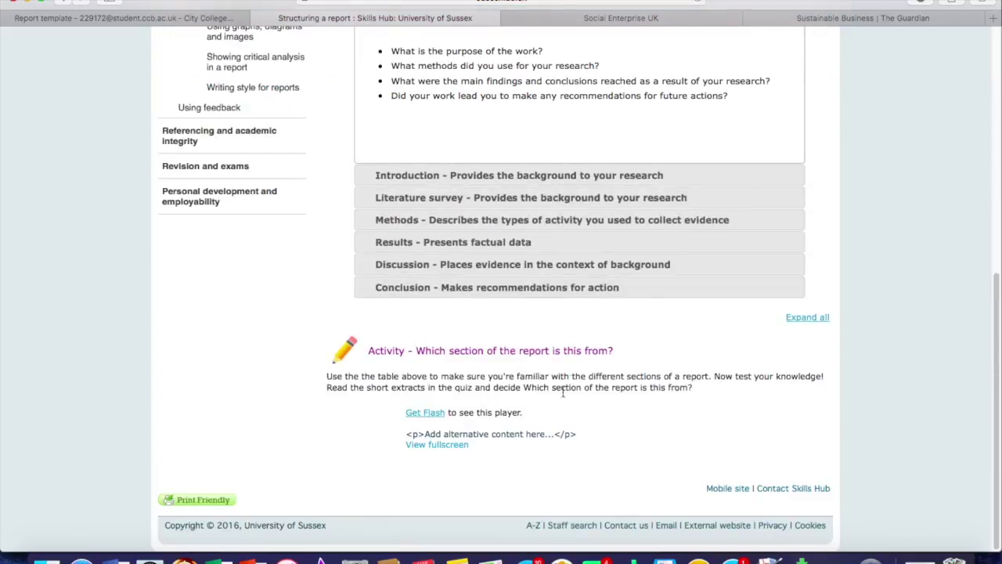
pyautogui.click(476, 223)
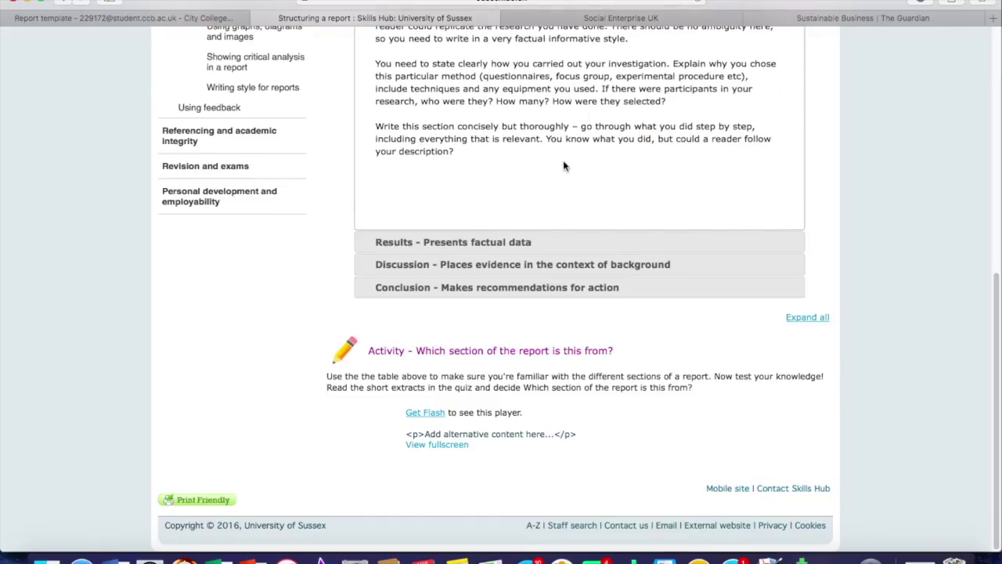
pyautogui.scroll(3, 525, 169)
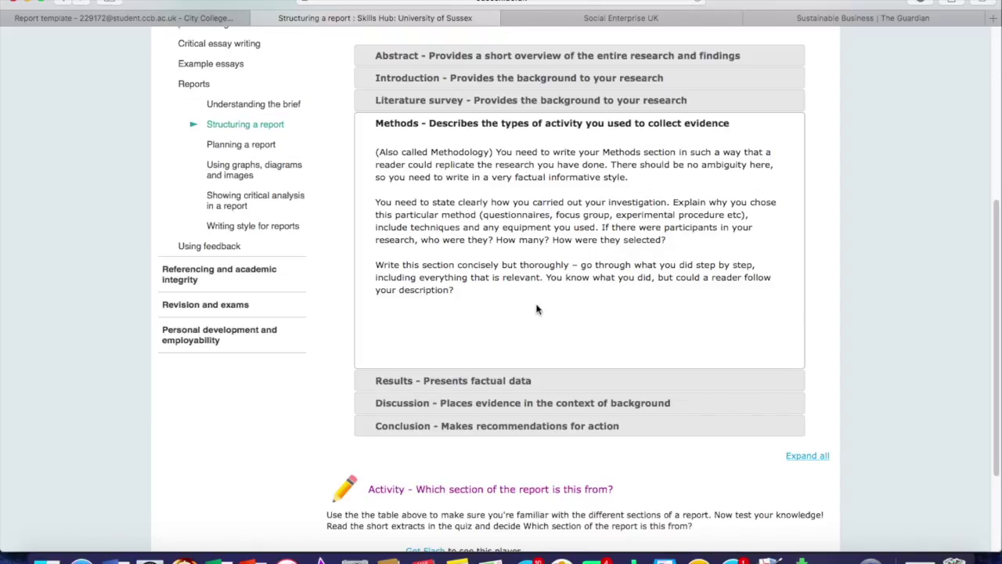
# Step: Back in Word, delete the (250 Words) note under Methodology
pyautogui.click(112, 558)
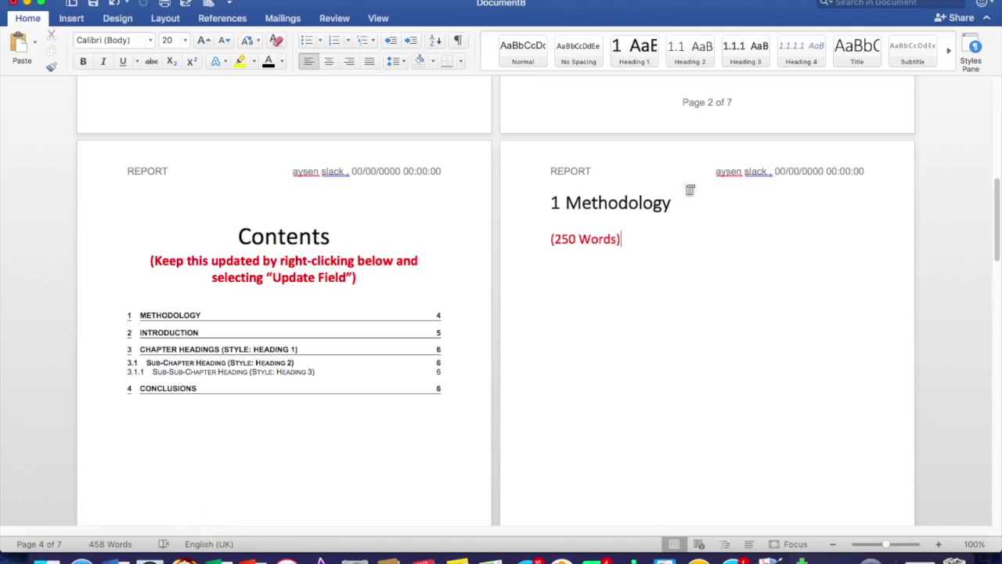
pyautogui.moveTo(637, 235); pyautogui.dragTo(559, 237)
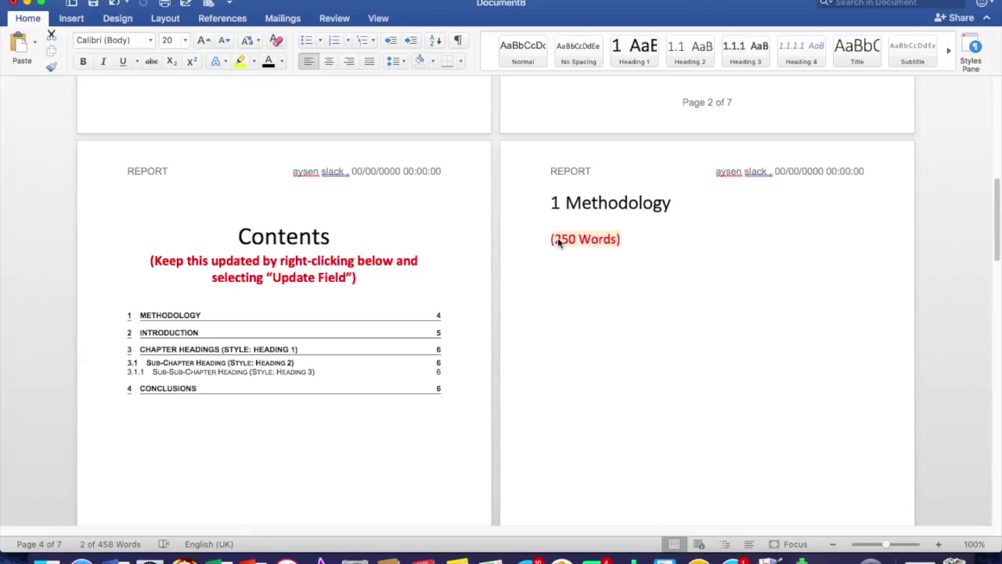
pyautogui.press('BackSpace')
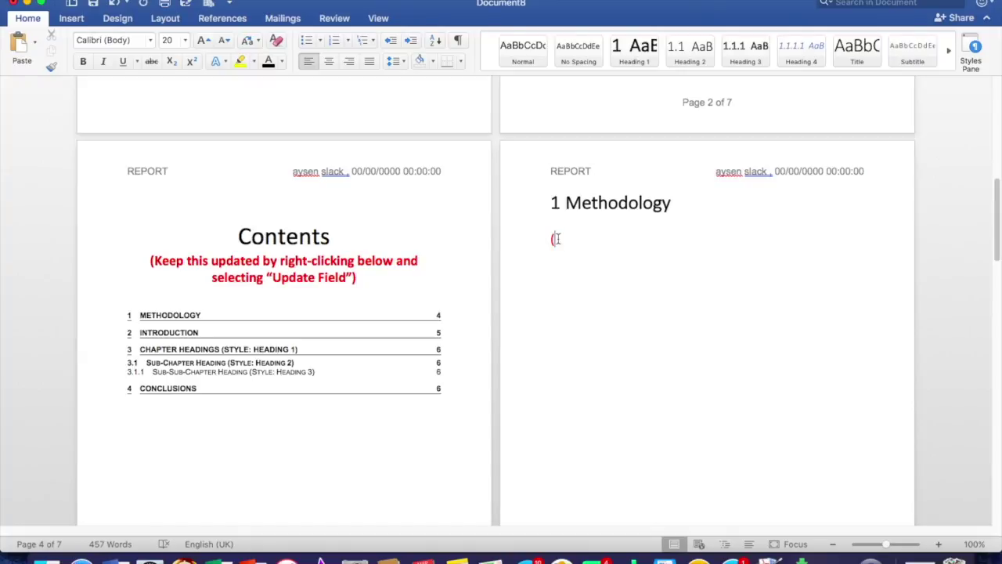
pyautogui.press('BackSpace')
# Step: Replace the Introduction guidance text with 'My introduction', correcting the typos
pyautogui.scroll(-7, 595, 384)
pyautogui.scroll(-5, 595, 386)
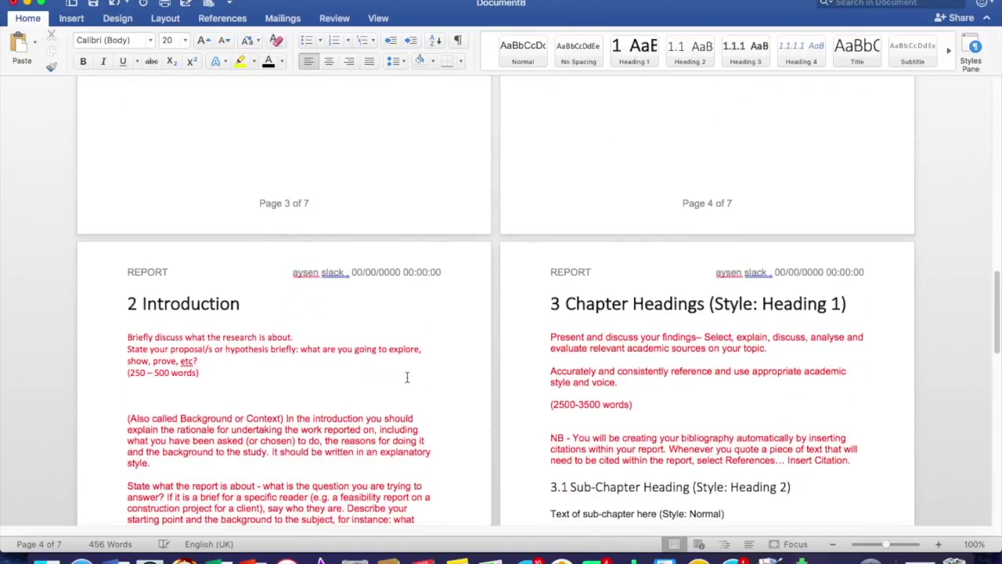
pyautogui.scroll(-4, 406, 377)
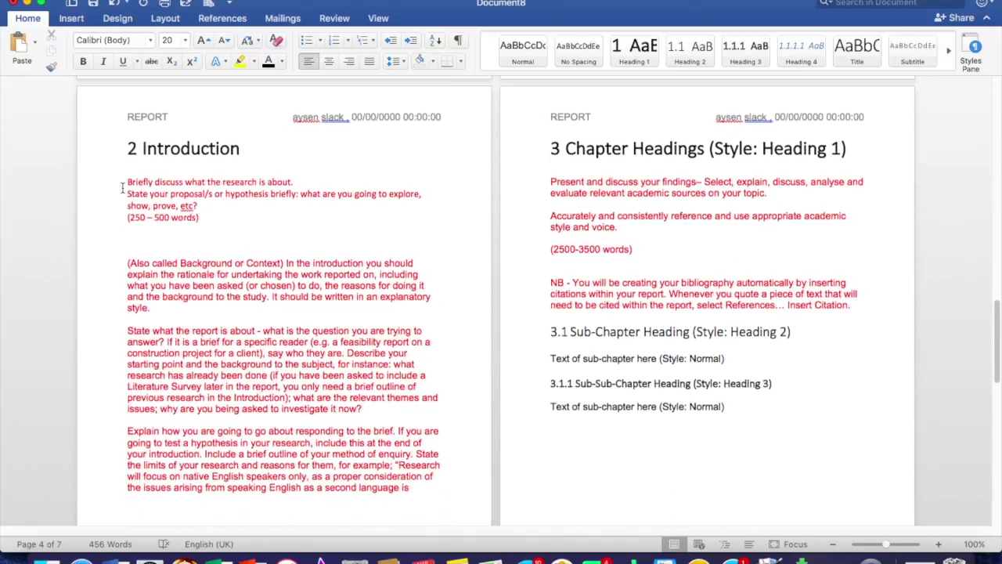
pyautogui.moveTo(122, 188); pyautogui.dragTo(422, 408)
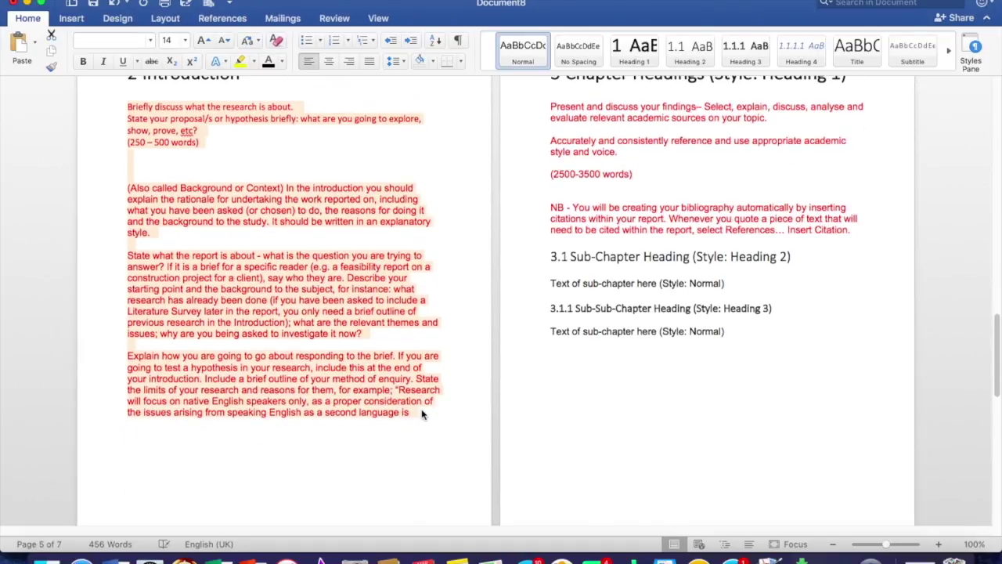
pyautogui.press('BackSpace')
pyautogui.scroll(1, 350, 150)
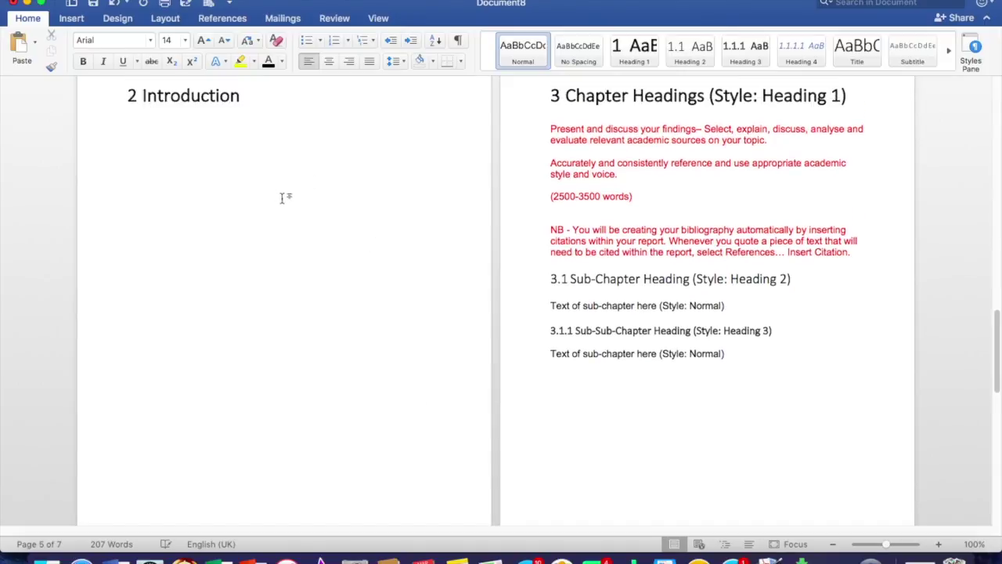
pyautogui.write('Myintroductin')
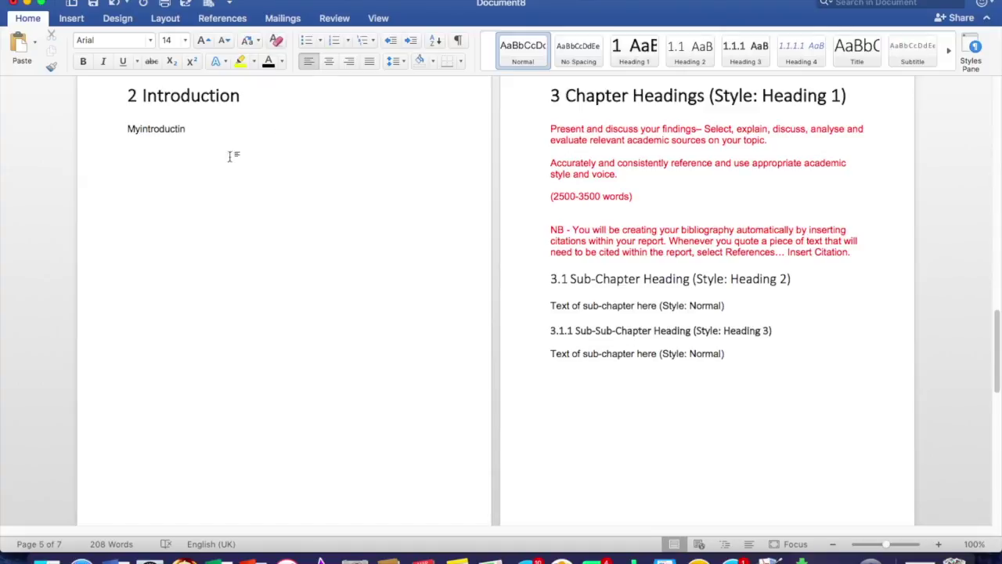
pyautogui.click(141, 130)
pyautogui.click(194, 131)
pyautogui.write('o')
pyautogui.scroll(1, 615, 180)
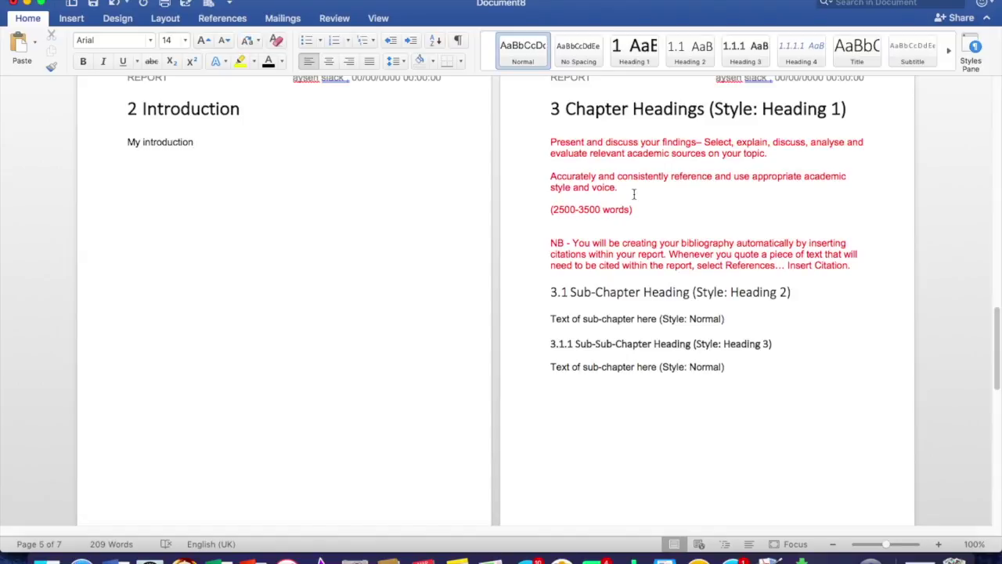
# Step: Delete the red guidance paragraphs and the leftover red line under 3 Chapter Headings
pyautogui.scroll(2, 635, 194)
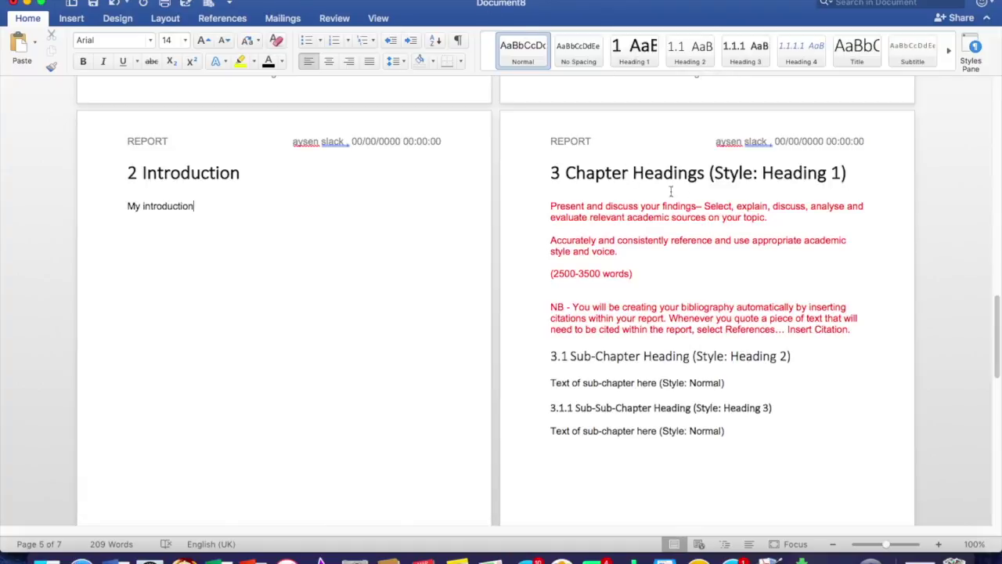
pyautogui.scroll(1, 718, 173)
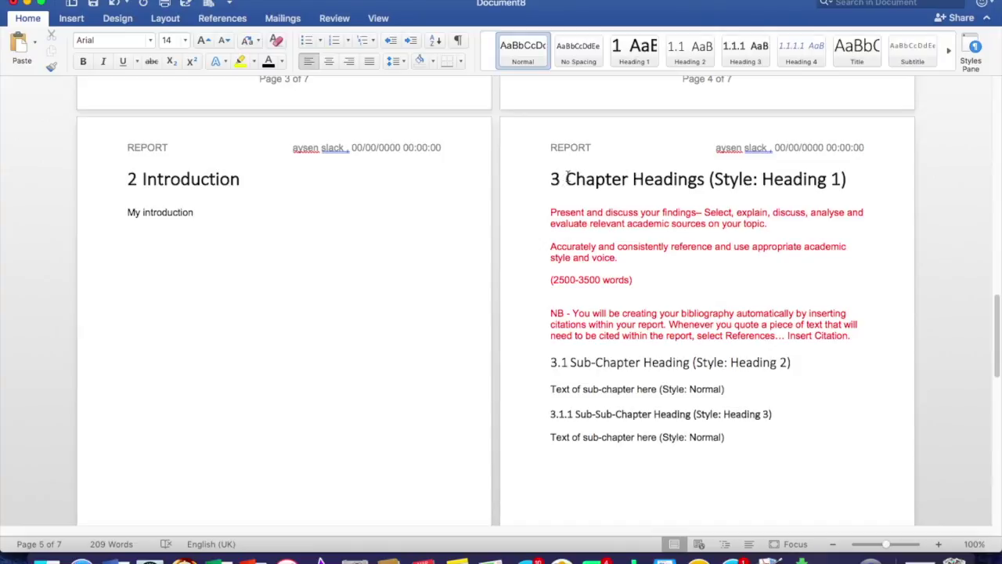
pyautogui.moveTo(566, 178); pyautogui.dragTo(864, 320)
pyautogui.click(536, 246)
pyautogui.press('BackSpace')
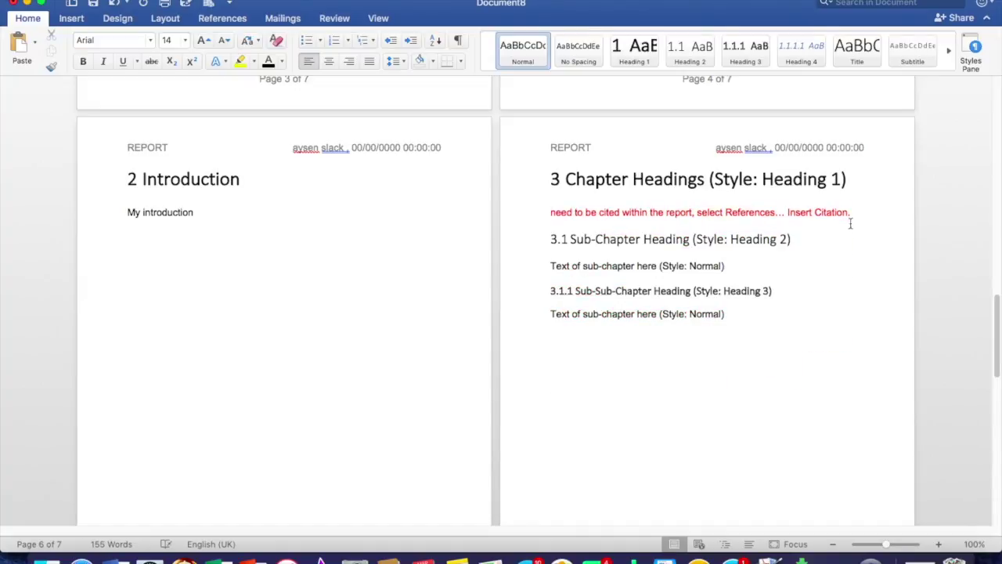
pyautogui.moveTo(847, 212); pyautogui.dragTo(537, 213)
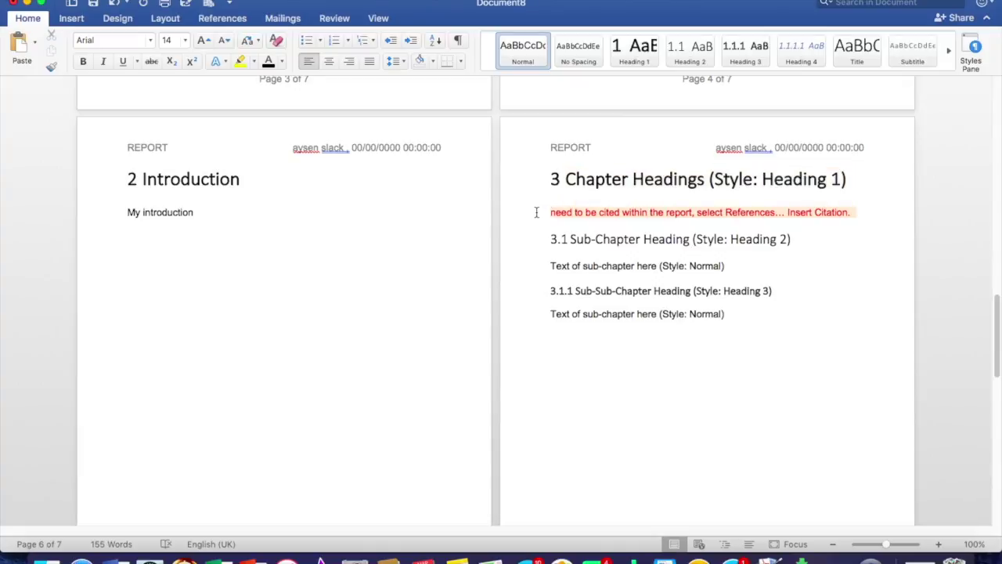
pyautogui.press('BackSpace')
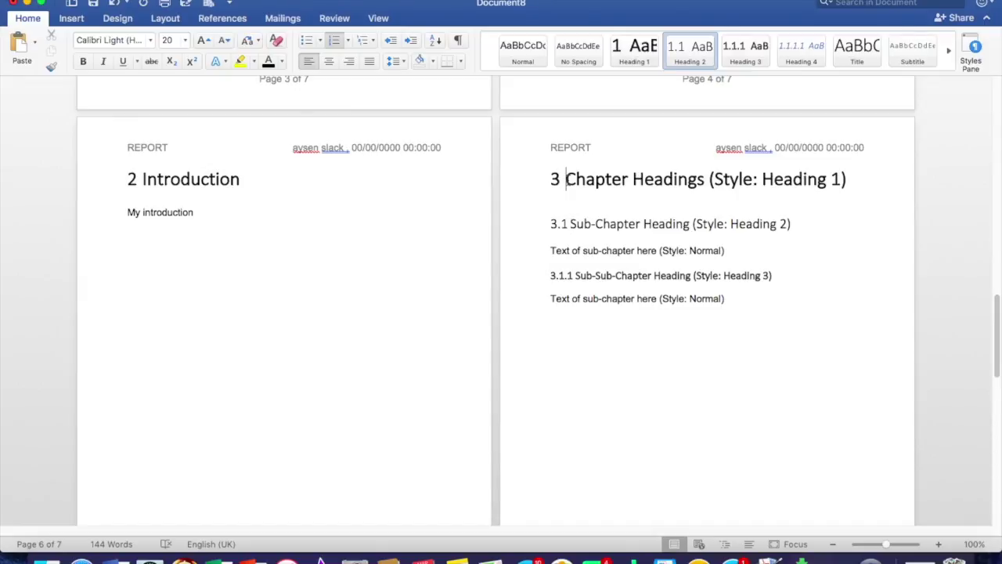
# Step: Rename the chapter 3 heading to 'Open market CIC'
pyautogui.moveTo(567, 178); pyautogui.dragTo(845, 182)
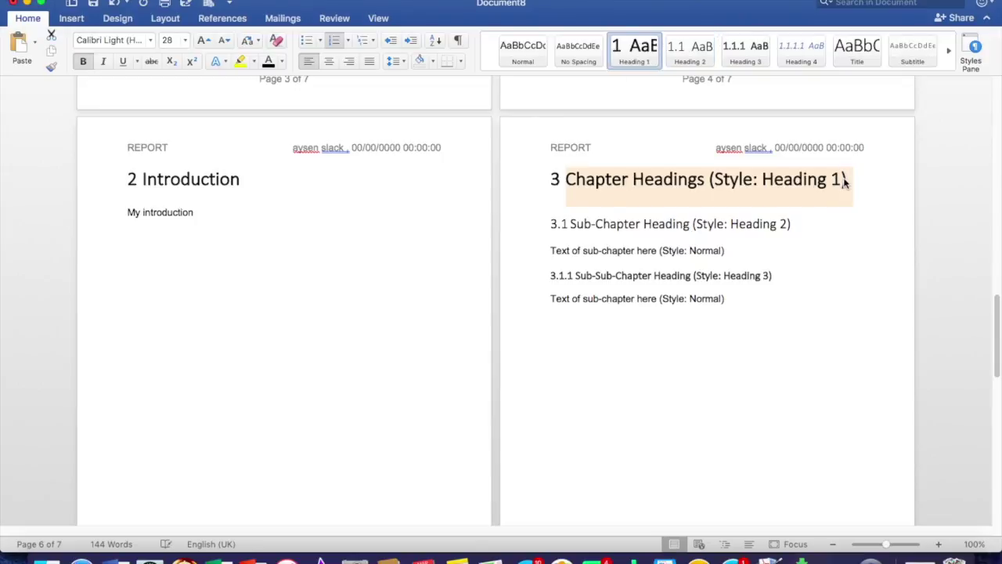
pyautogui.write('Oen')
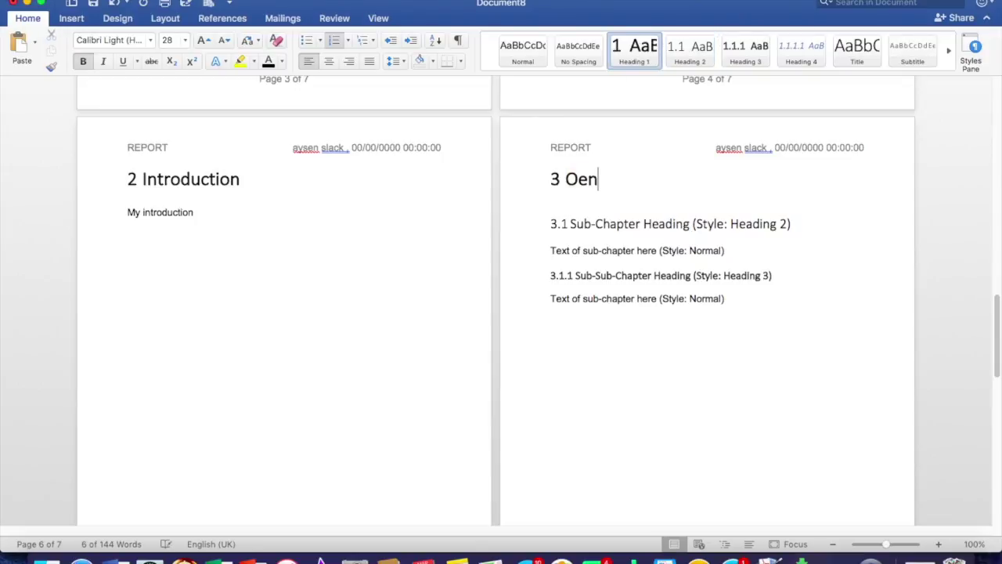
pyautogui.press('BackSpace')
pyautogui.press('BackSpace')
pyautogui.press('BackSpace')
pyautogui.write('p')
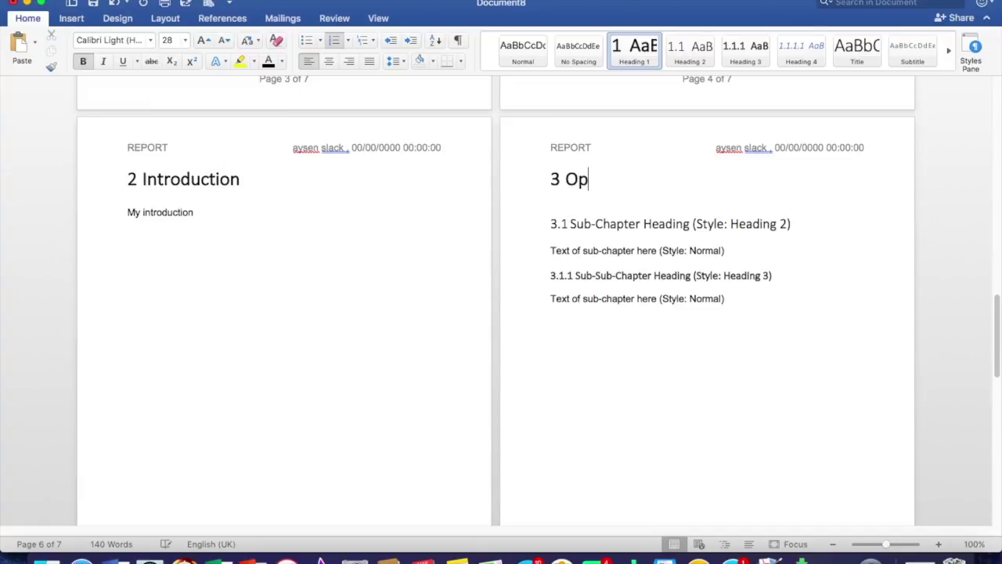
pyautogui.write('e market')
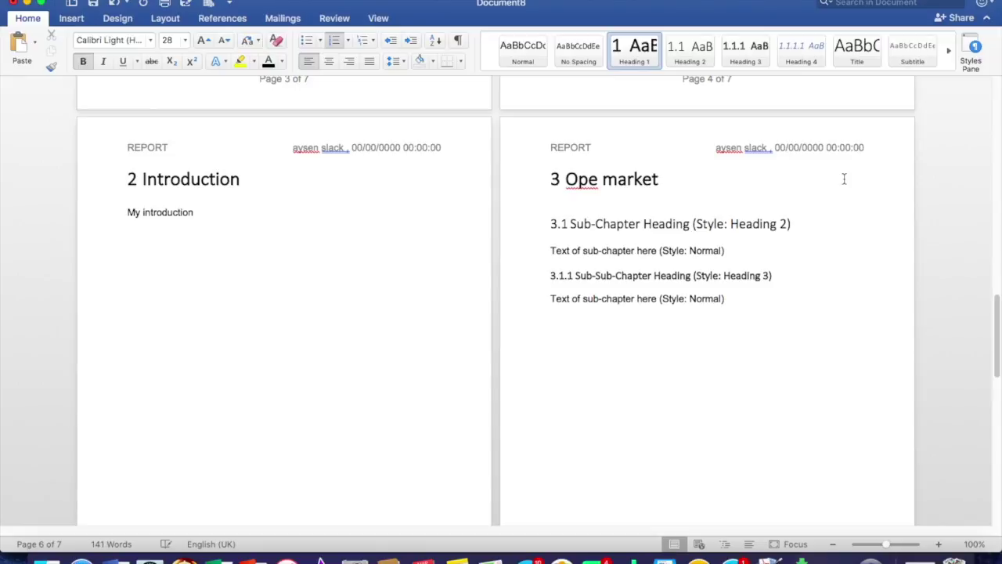
pyautogui.click(599, 178)
pyautogui.write('n')
pyautogui.click(702, 180)
pyautogui.write('CIC')
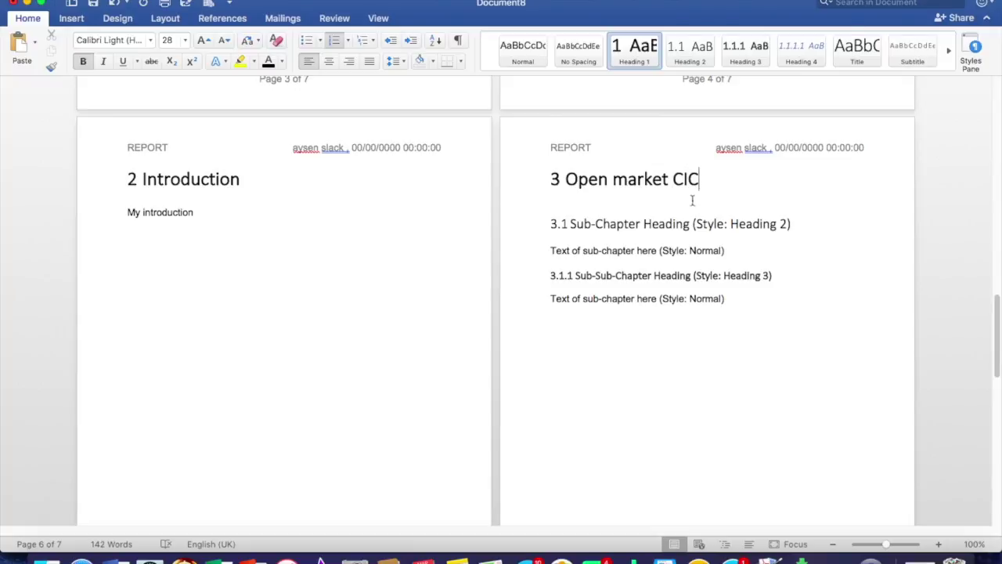
# Step: Retitle 3.1 'History of the Open Market', add 3.2 'Current Traders' and an empty 3.3 heading
pyautogui.click(650, 225)
pyautogui.moveTo(571, 224); pyautogui.dragTo(792, 233)
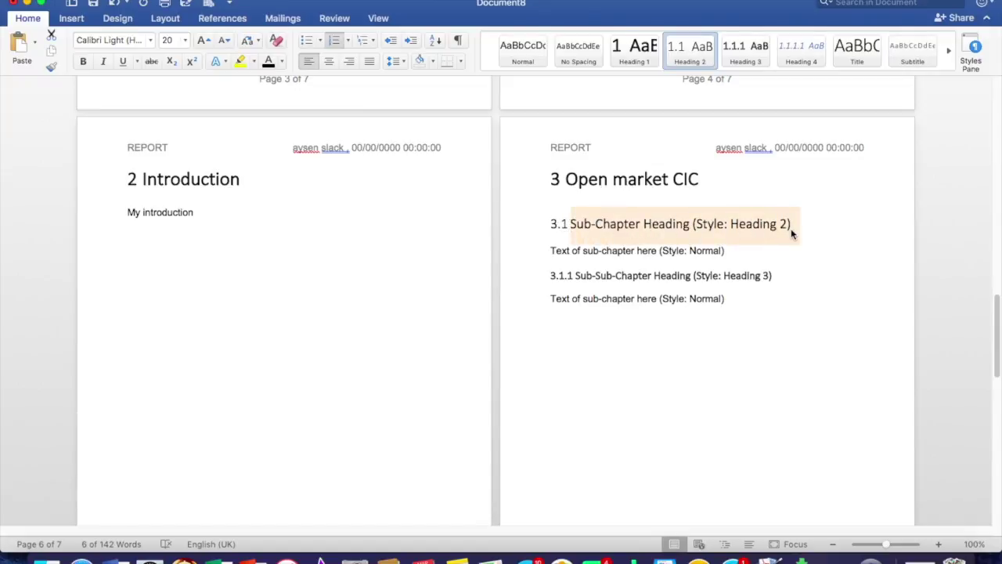
pyautogui.write('History of the ')
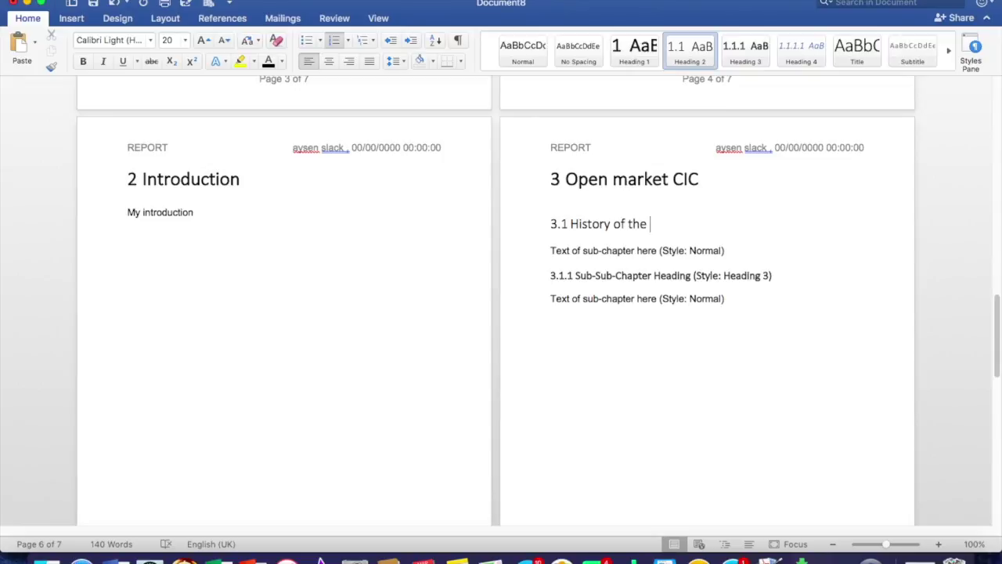
pyautogui.write('Open Market')
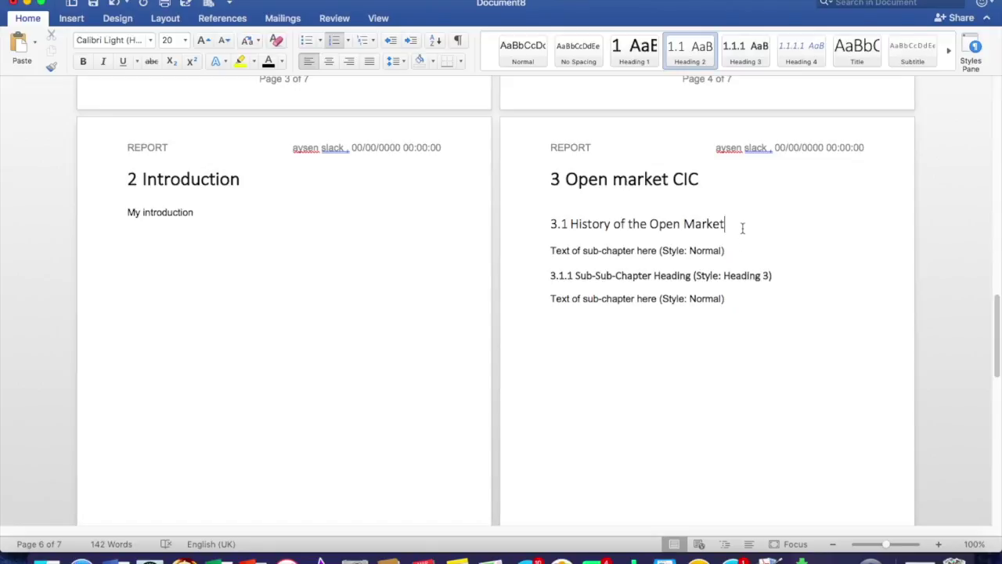
pyautogui.press('Return')
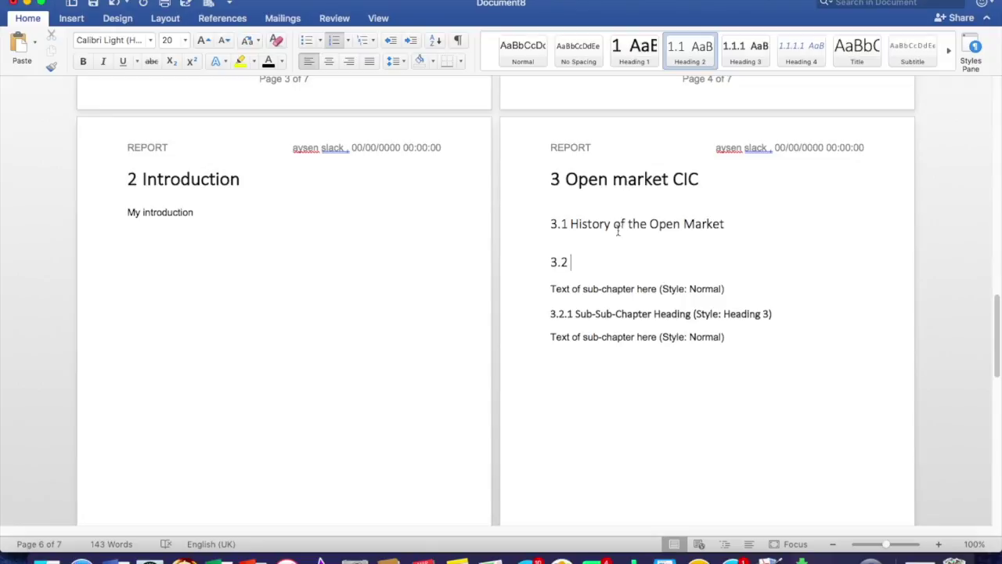
pyautogui.write('Current Tradeers')
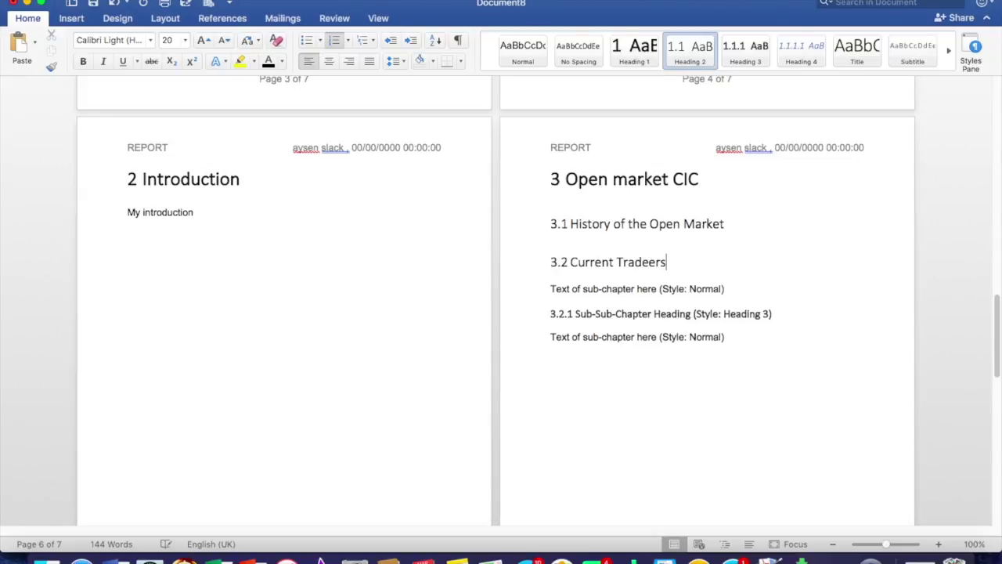
pyautogui.press('BackSpace')
pyautogui.press('BackSpace')
pyautogui.press('BackSpace')
pyautogui.write('t')
pyautogui.write('rs')
pyautogui.press('Return')
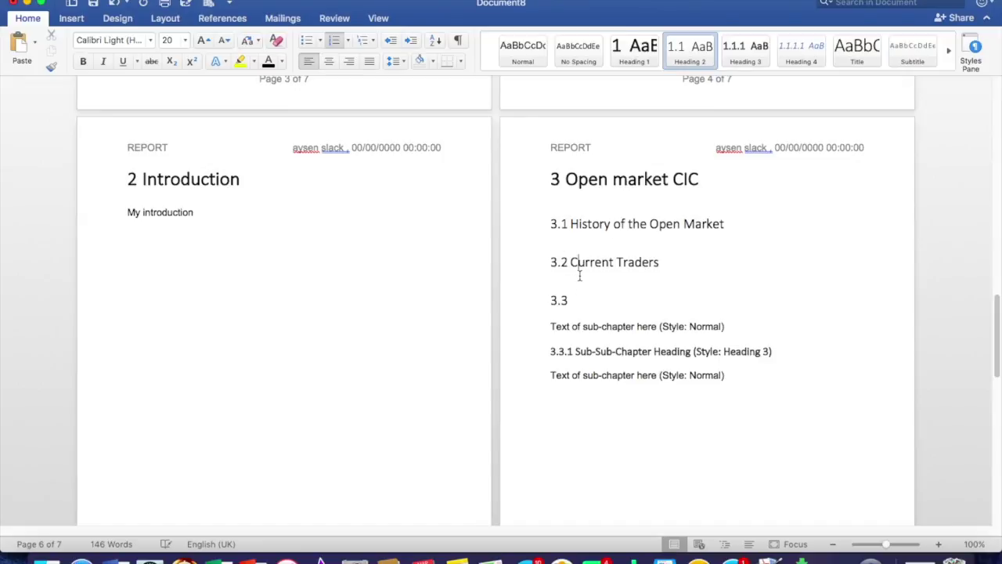
# Step: List Butchers and Bakers as body lines under 3.2 Current Traders and begin a third entry
pyautogui.click(690, 267)
pyautogui.press('Return')
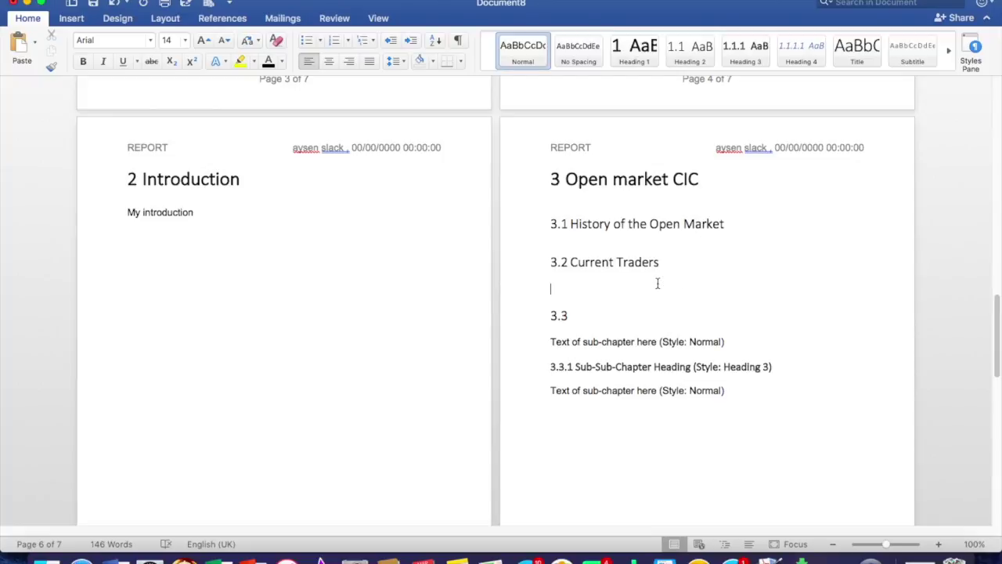
pyautogui.write('utche')
pyautogui.write('tchers')
pyautogui.press('Return')
pyautogui.write('Bakers')
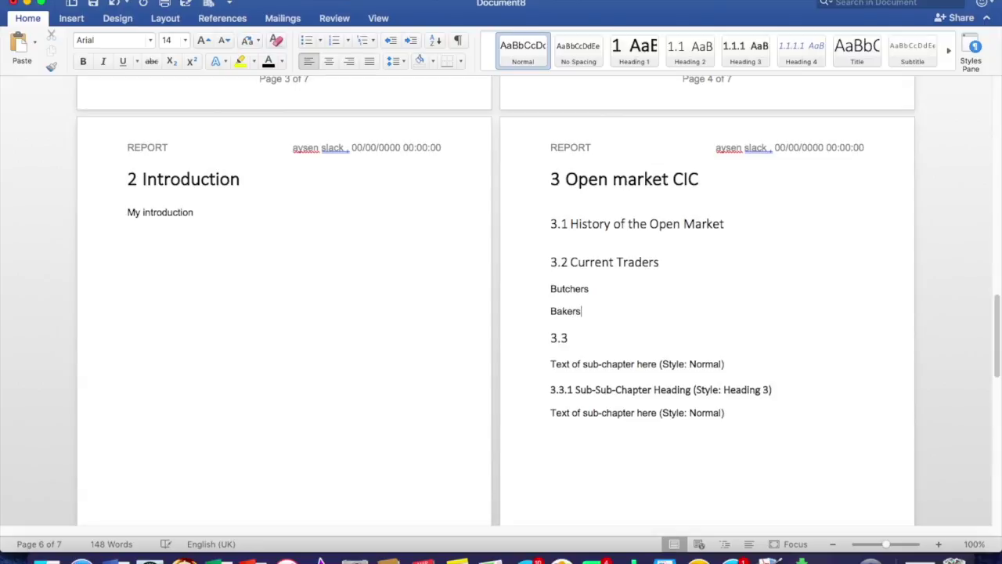
pyautogui.press('Return')
pyautogui.write('Candle')
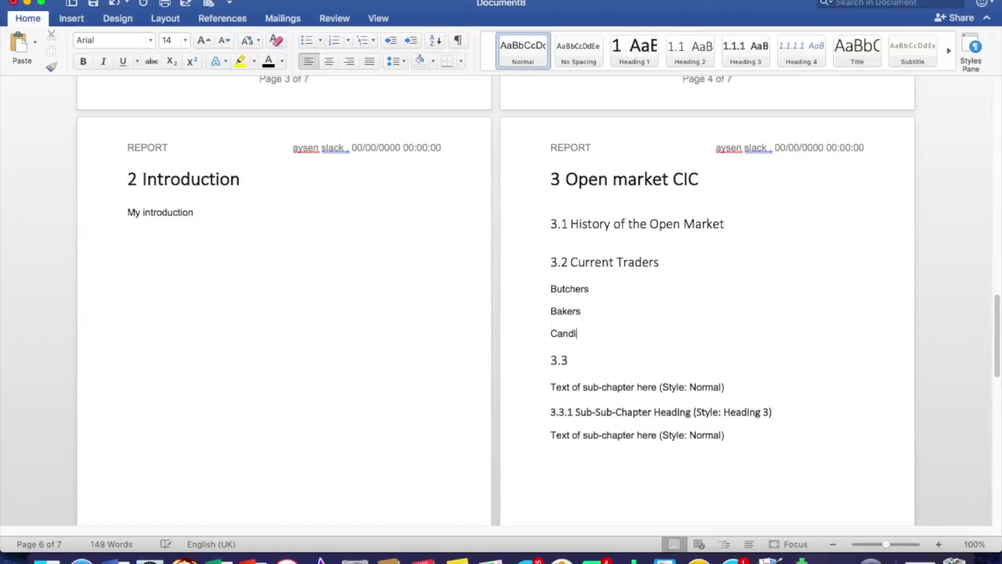
pyautogui.press('BackSpace')
pyautogui.press('BackSpace')
pyautogui.press('BackSpace')
# Step: Apply Heading 3 to Butchers, Bakers and Clothing, numbering Butchers 3.2.1 and Bakers 3.2.2
pyautogui.moveTo(552, 289); pyautogui.dragTo(593, 289)
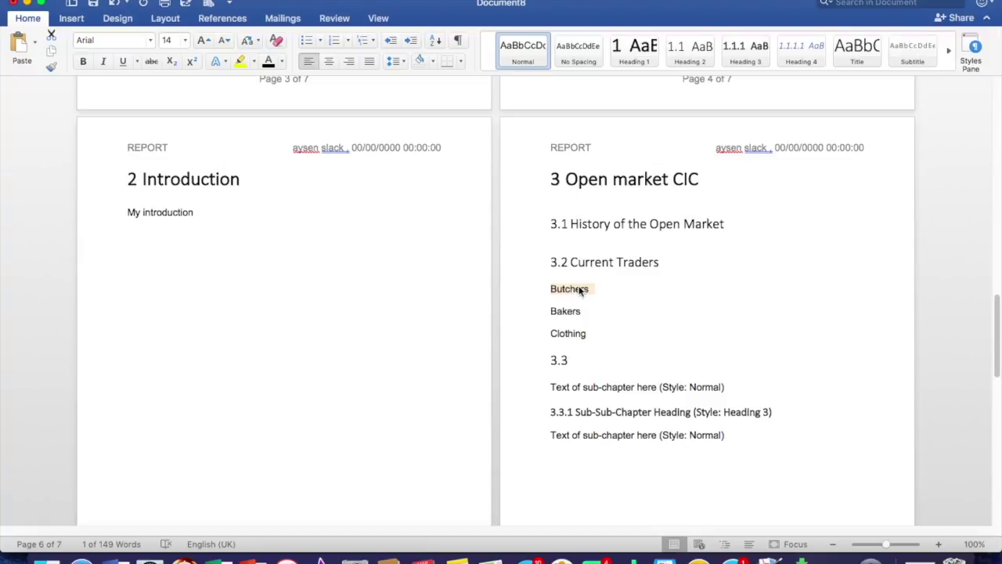
pyautogui.click(750, 54)
pyautogui.moveTo(587, 333); pyautogui.dragTo(553, 332)
pyautogui.click(750, 55)
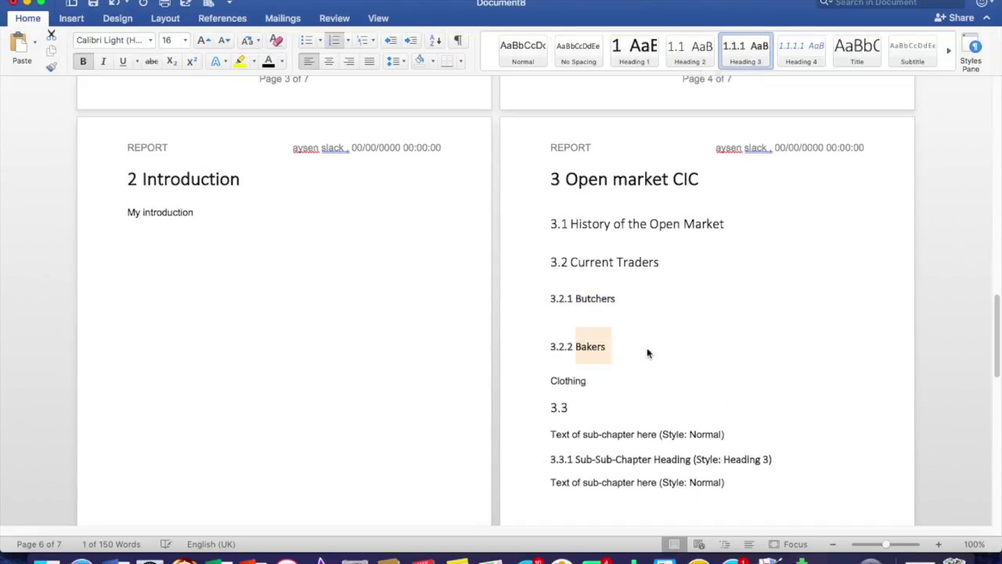
pyautogui.moveTo(595, 382); pyautogui.dragTo(551, 381)
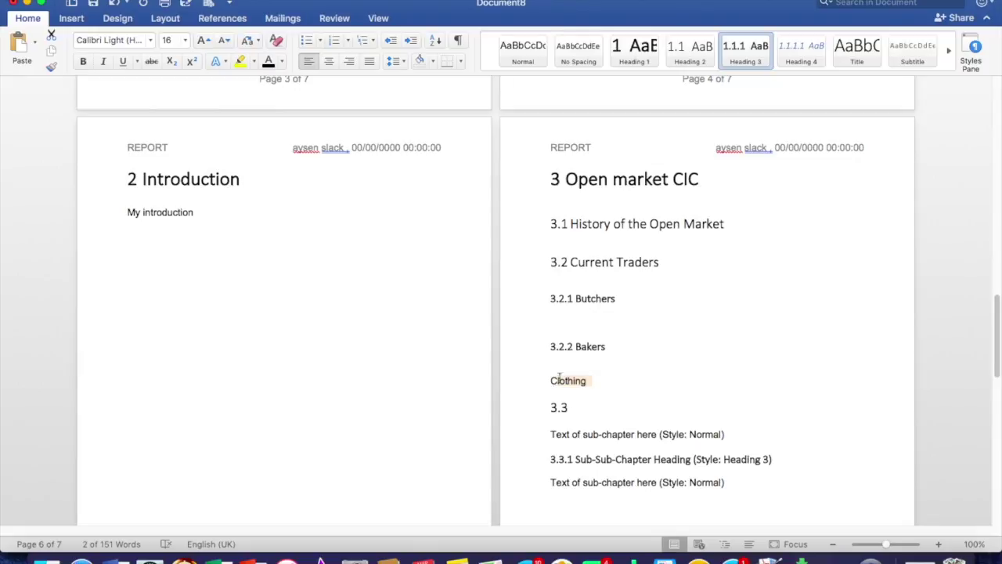
pyautogui.click(750, 60)
# Step: Drag the Clothing text down onto the empty 3.3 heading line
pyautogui.moveTo(595, 382); pyautogui.dragTo(552, 381)
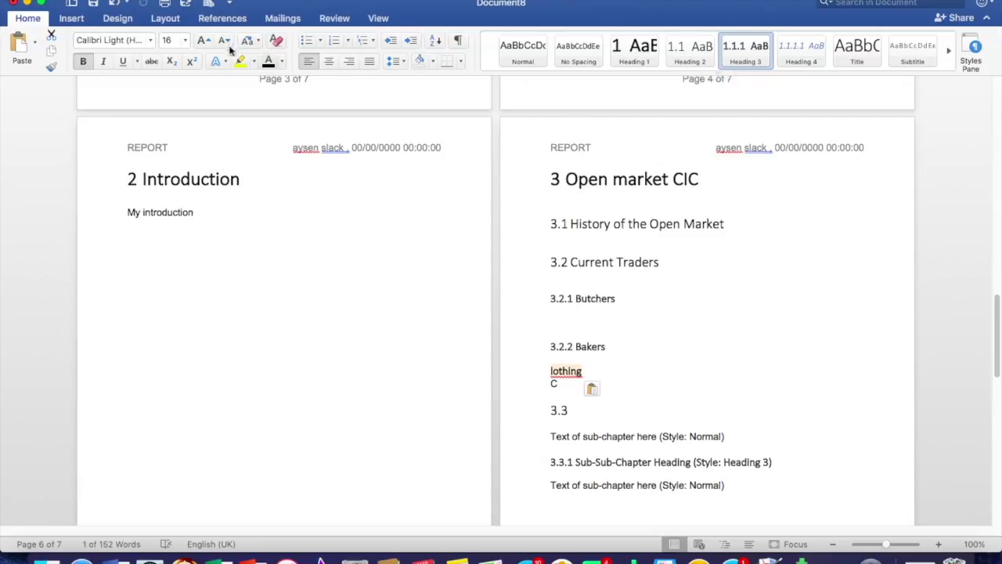
pyautogui.click(117, 18)
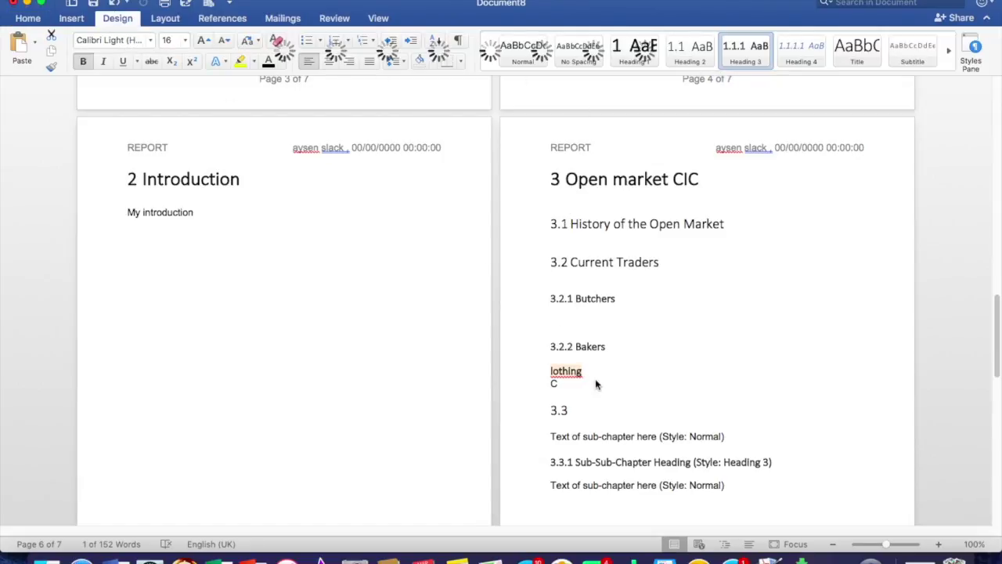
pyautogui.moveTo(577, 387); pyautogui.dragTo(577, 408)
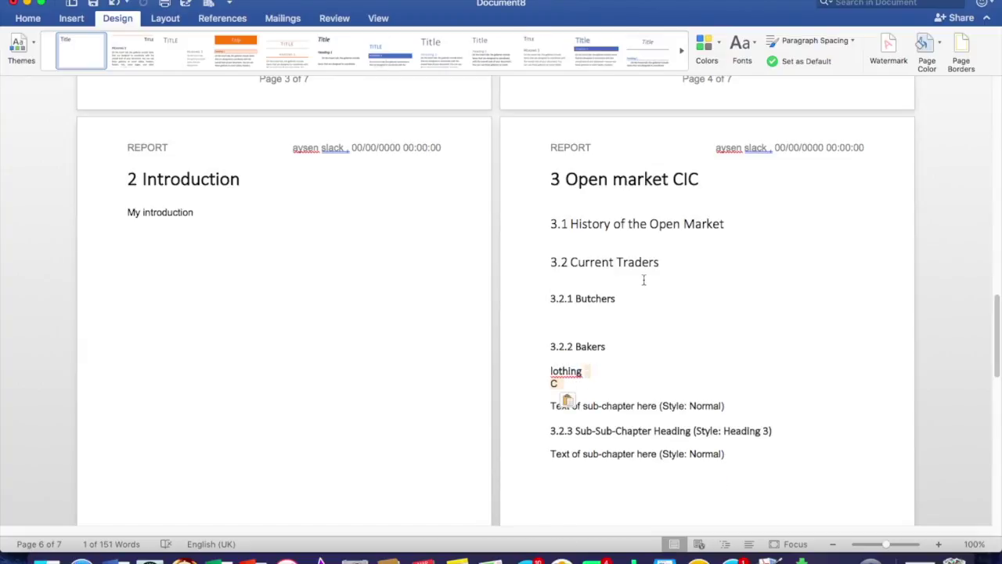
# Step: Type three filler lines (ryvvc, vvtbgby, vv) under 3.2.1 Butchers
pyautogui.click(591, 318)
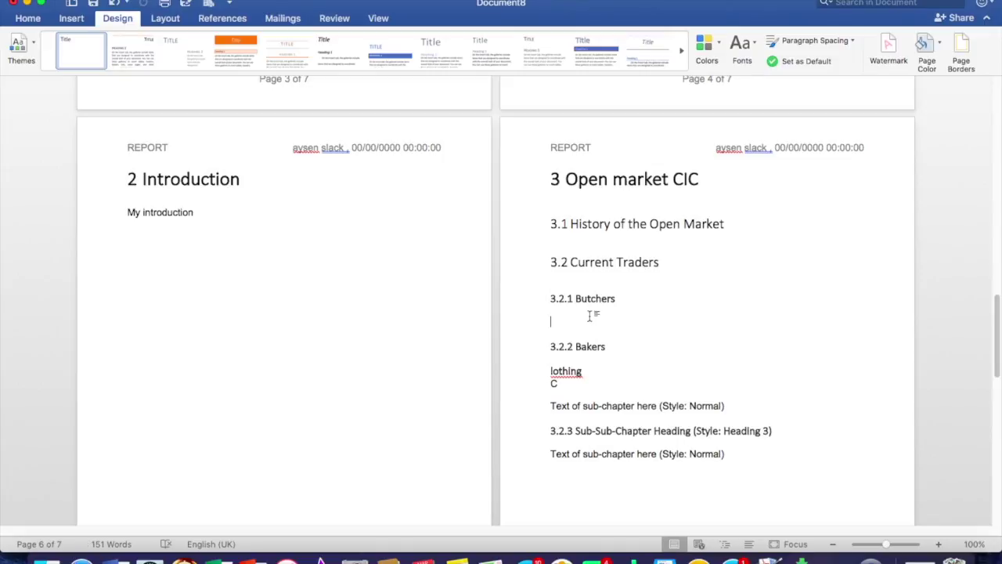
pyautogui.write('ryvvc')
pyautogui.press('Return')
pyautogui.write('vvtbgby')
pyautogui.press('Return')
pyautogui.write('vv')
pyautogui.press('Return')
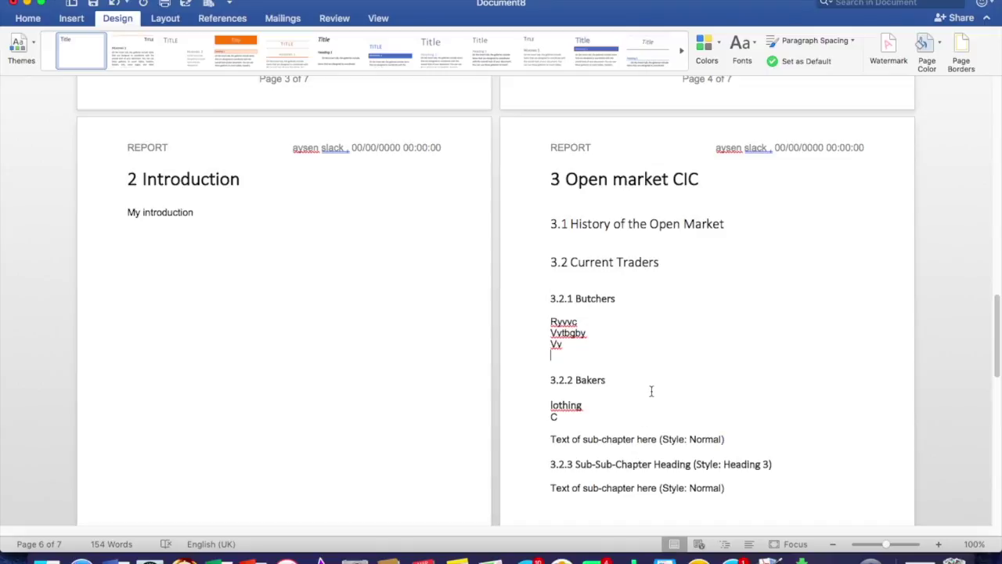
# Step: Scroll down to the page 7 with the 4 Conclusions heading
pyautogui.scroll(-3, 680, 360)
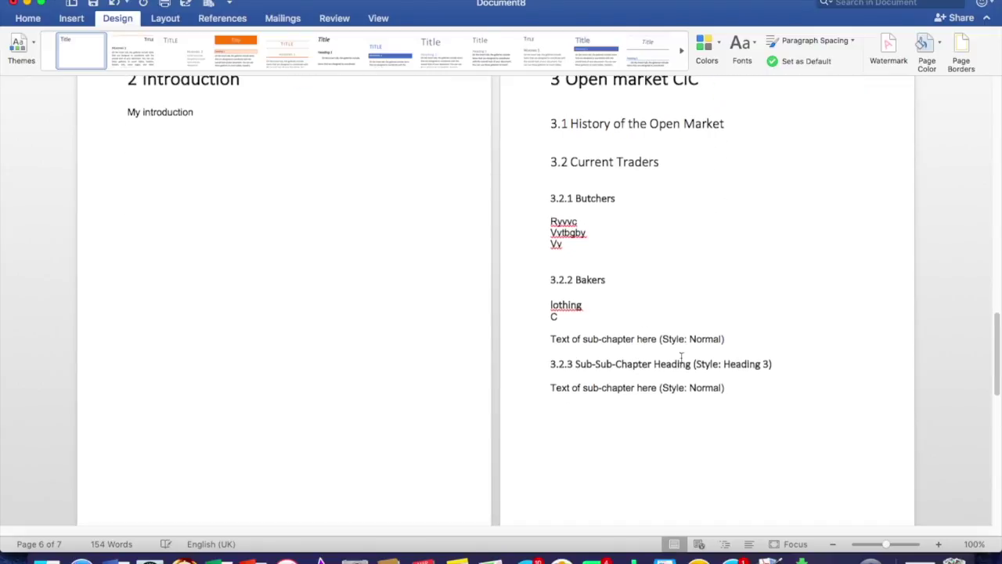
pyautogui.scroll(2, 682, 353)
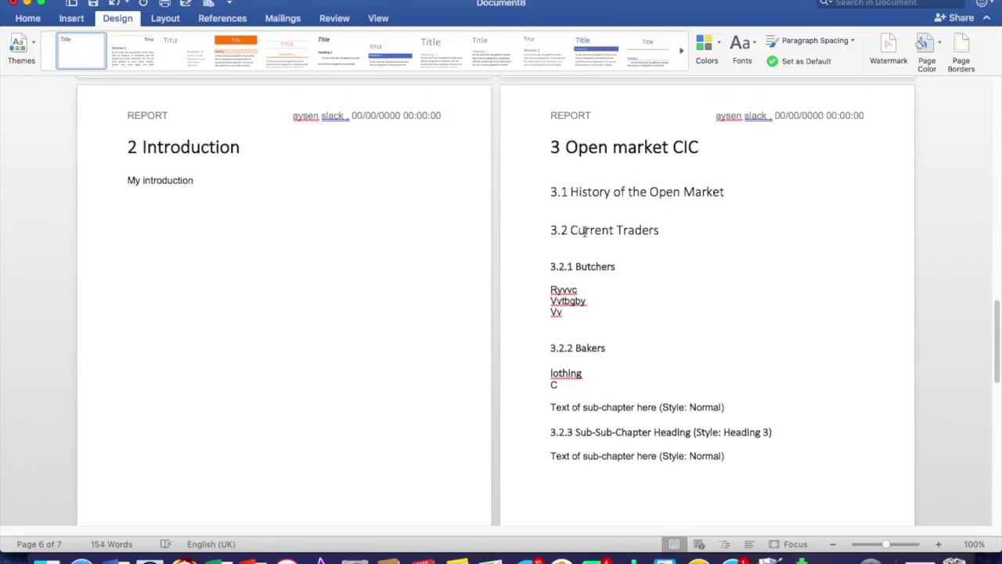
pyautogui.click(712, 229)
pyautogui.scroll(-5, 679, 321)
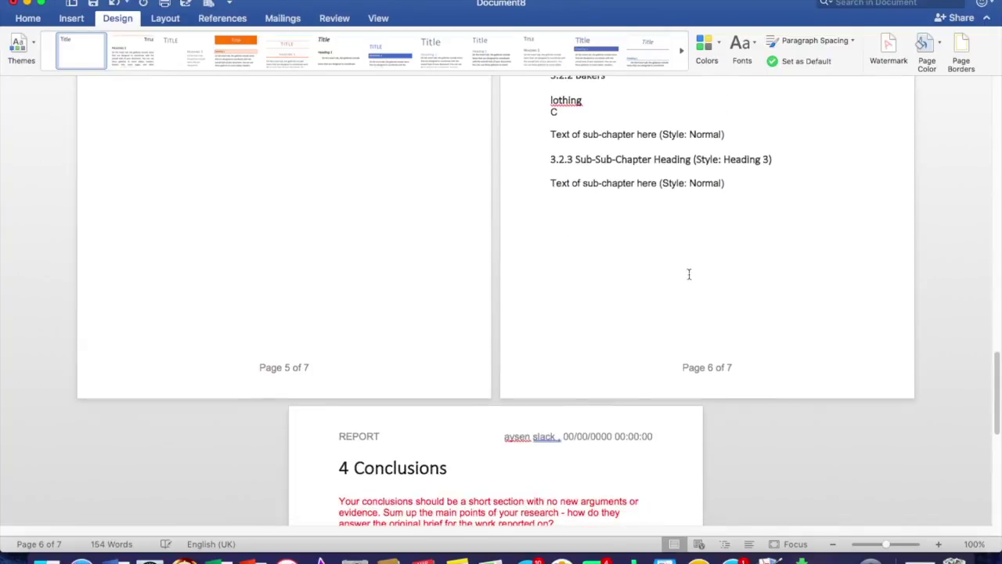
pyautogui.scroll(4, 693, 235)
pyautogui.scroll(2, 700, 182)
pyautogui.scroll(-6, 678, 238)
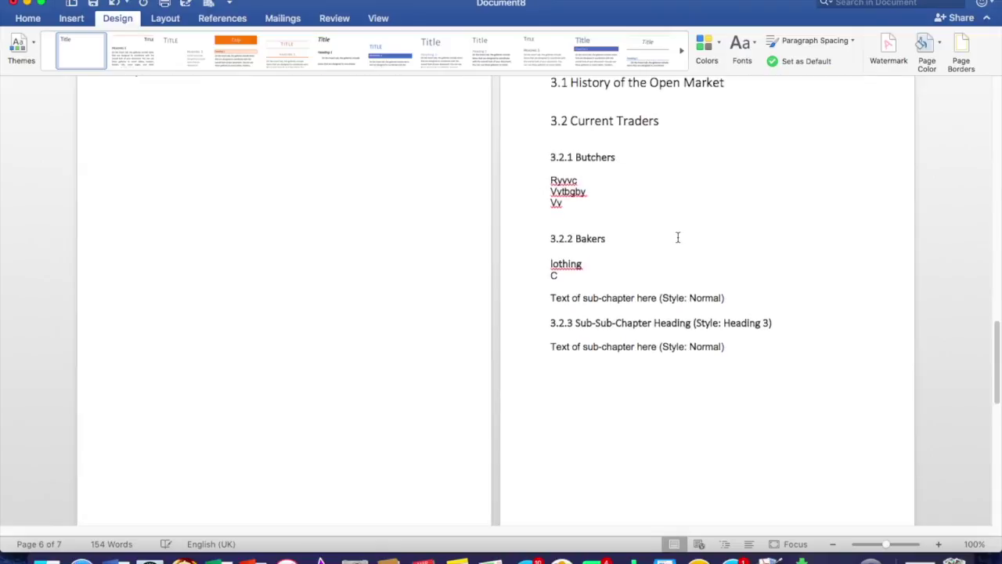
pyautogui.scroll(-5, 682, 227)
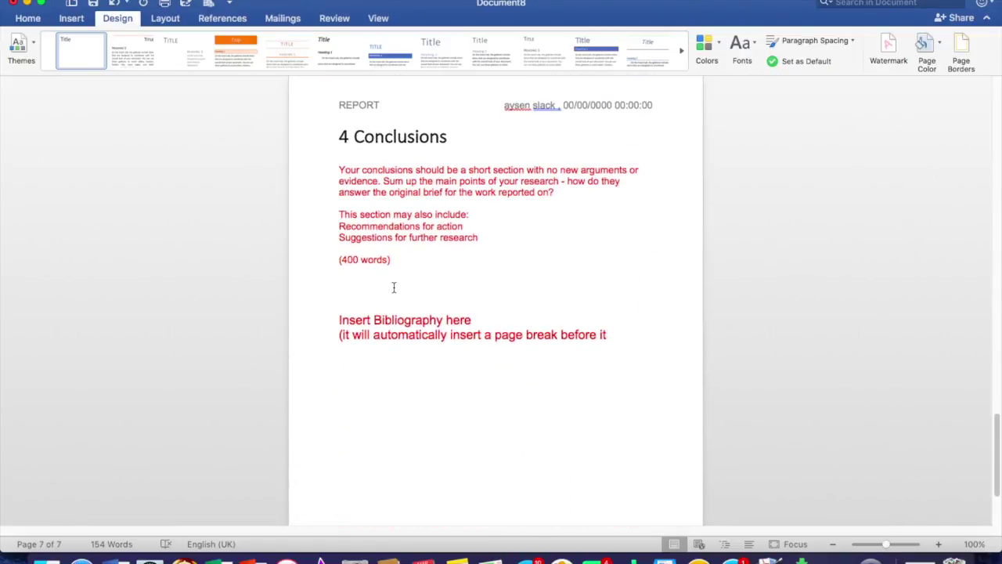
# Step: Delete the red guidance text under 4 Conclusions and start a new paragraph below the heading
pyautogui.moveTo(396, 260); pyautogui.dragTo(336, 168)
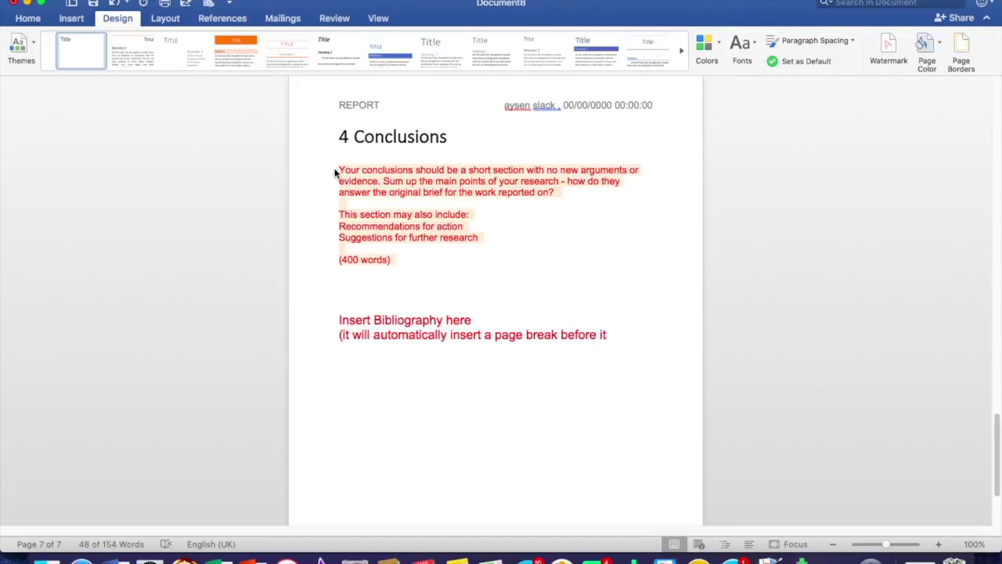
pyautogui.press('BackSpace')
pyautogui.press('Return')
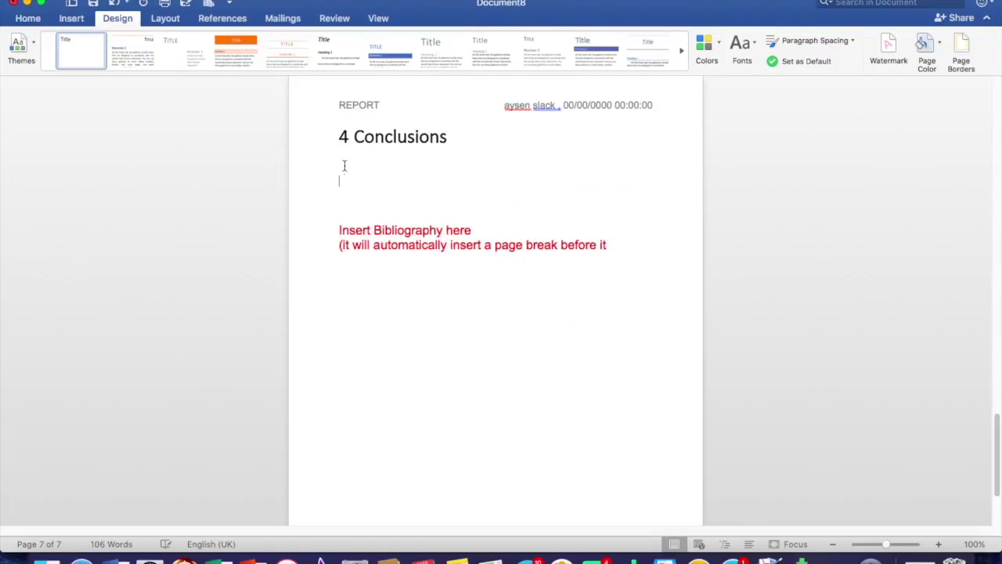
pyautogui.click(359, 154)
pyautogui.press('Return')
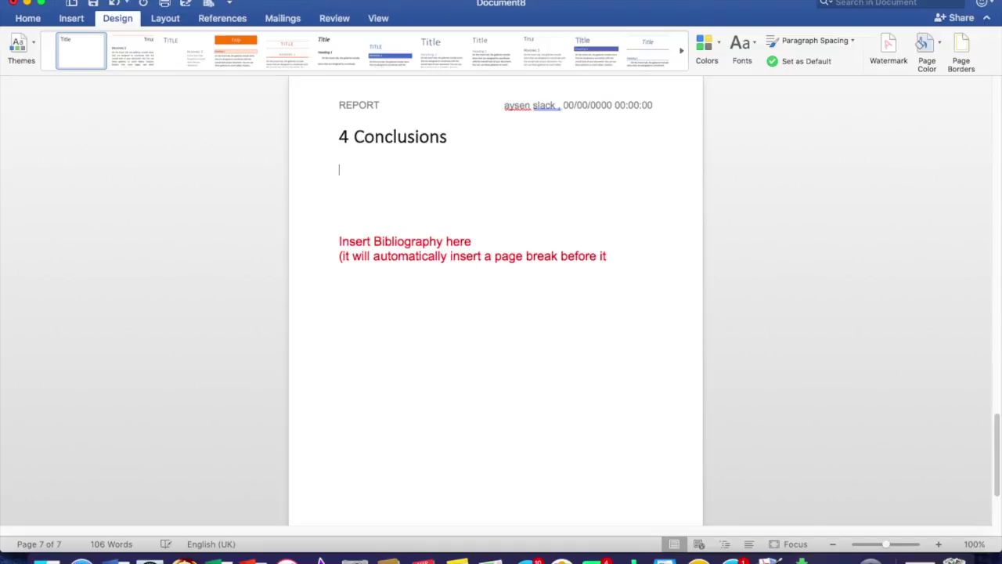
# Step: Type four filler lines under Conclusions: certftvtcrc, sdvfv, cdcdc and cdcdgxc
pyautogui.write('certftvtcrc')
pyautogui.press('Return')
pyautogui.write('sdvfv')
pyautogui.press('Return')
pyautogui.write('cdcdc')
pyautogui.press('Return')
pyautogui.write('cdcd')
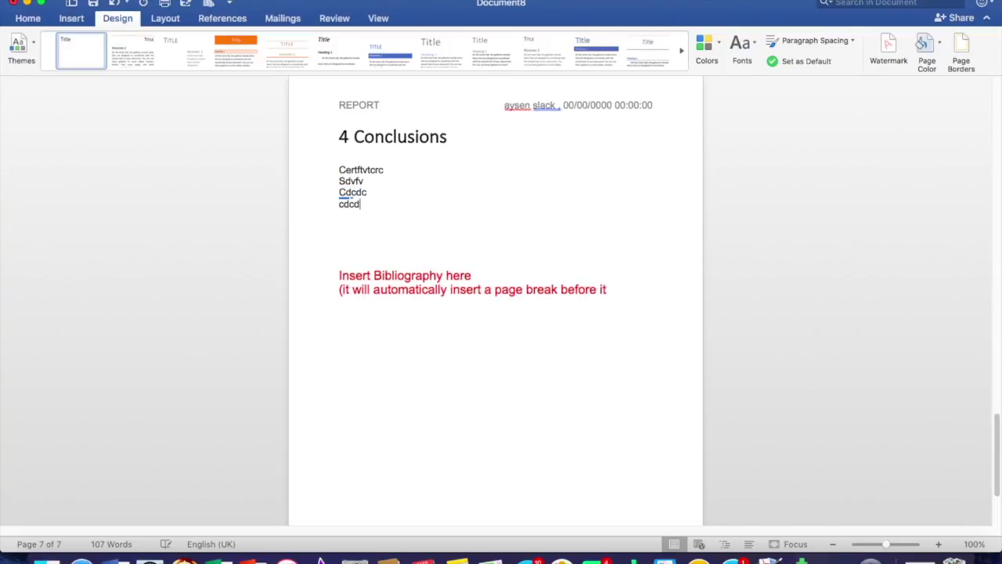
pyautogui.write('gxc')
pyautogui.press('Return')
pyautogui.scroll(1, 522, 110)
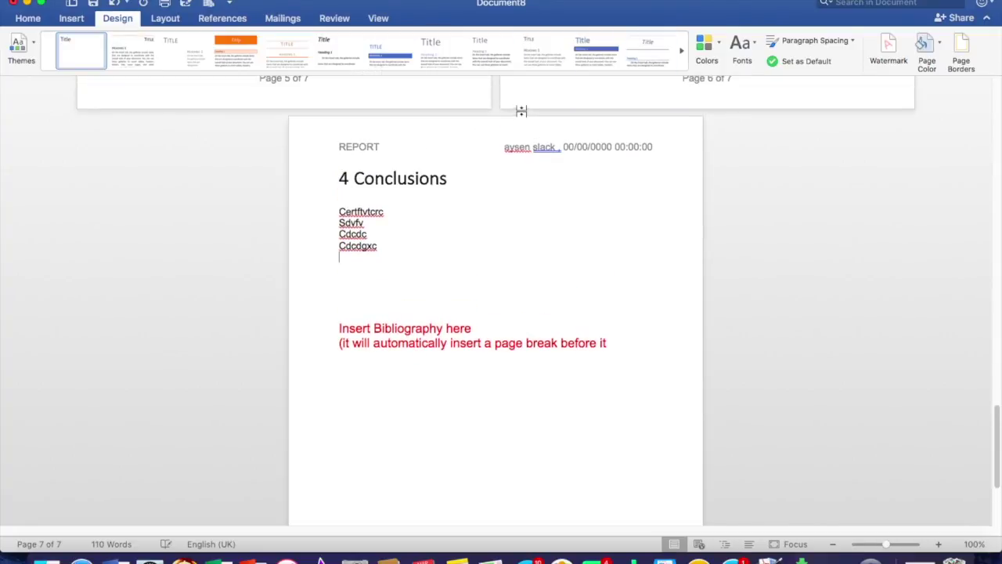
pyautogui.scroll(10, 522, 110)
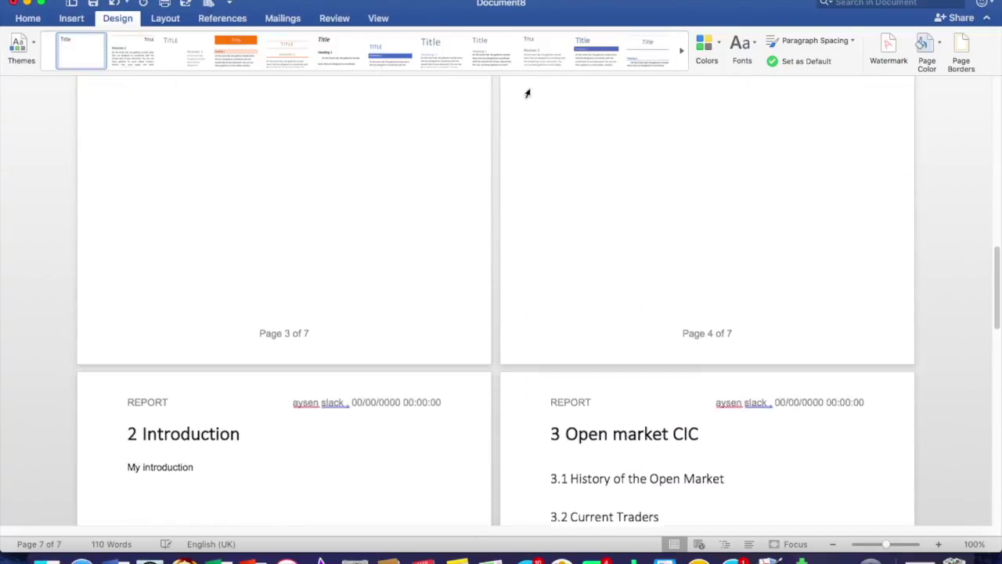
# Step: Update the Contents field so it lists 3 Open Market CIC, 3.2.1 Butchers, 3.2.2 Bakers and Conclusions on page 7
pyautogui.scroll(5, 525, 94)
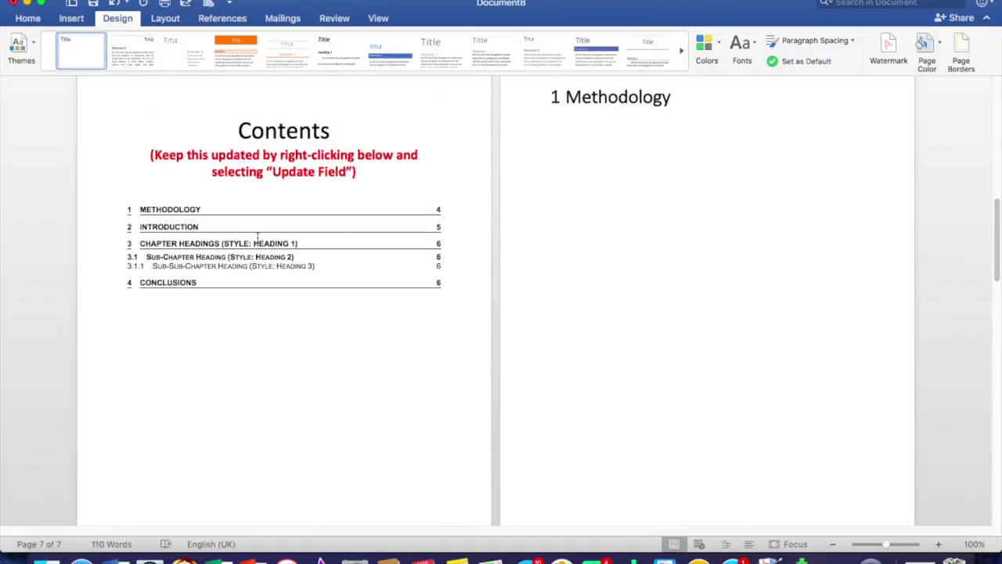
pyautogui.rightClick(251, 235)
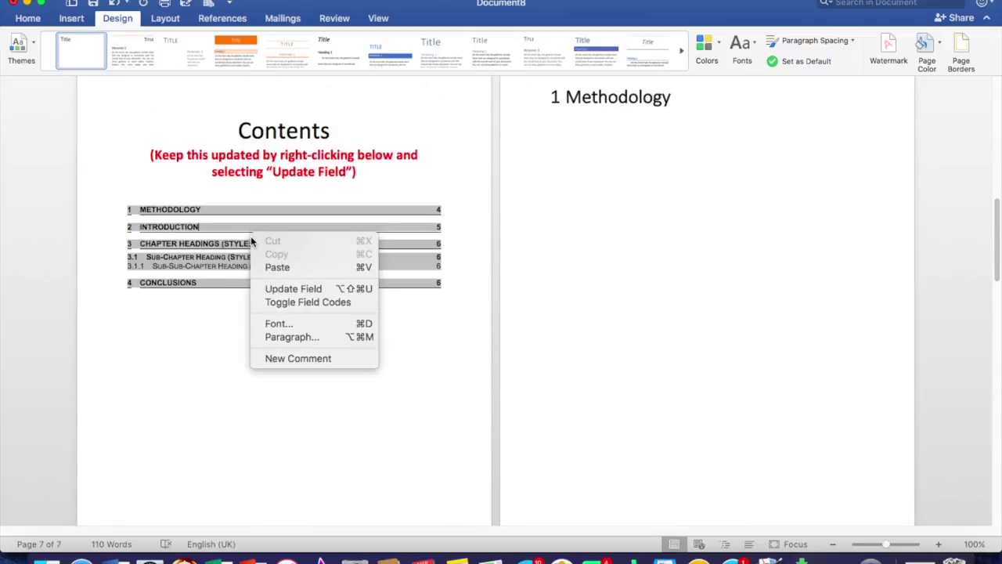
pyautogui.click(278, 290)
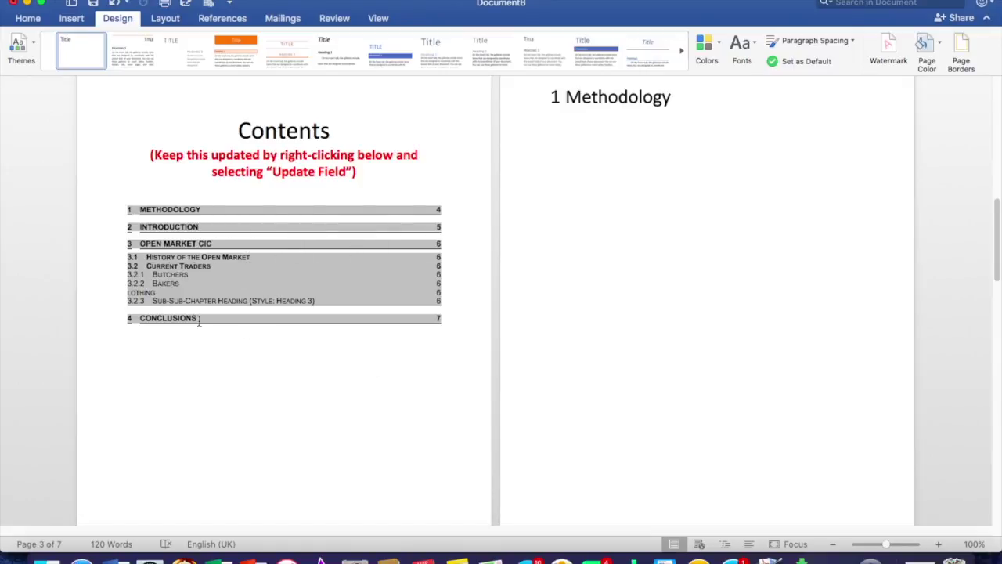
pyautogui.click(211, 350)
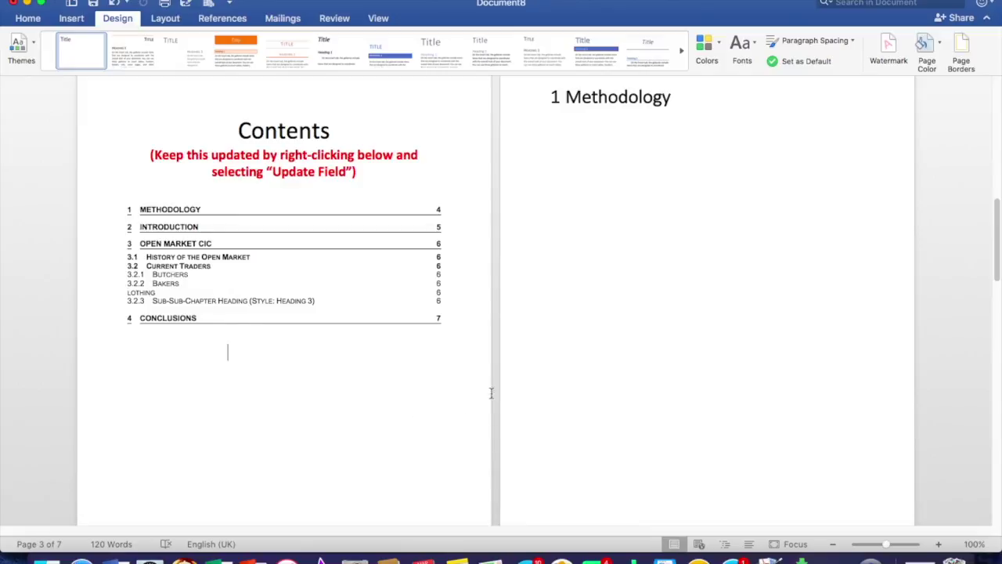
pyautogui.scroll(-15, 538, 386)
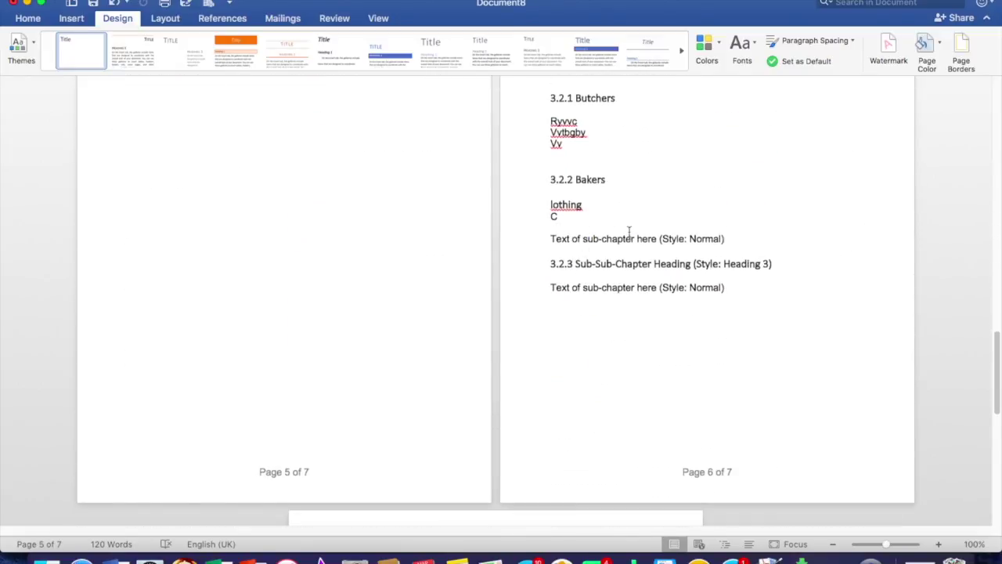
# Step: Remove the stray 'lothing' and 'C' lines under 3.2.2 Bakers
pyautogui.click(535, 206)
pyautogui.moveTo(534, 209); pyautogui.dragTo(573, 222)
pyautogui.press('BackSpace')
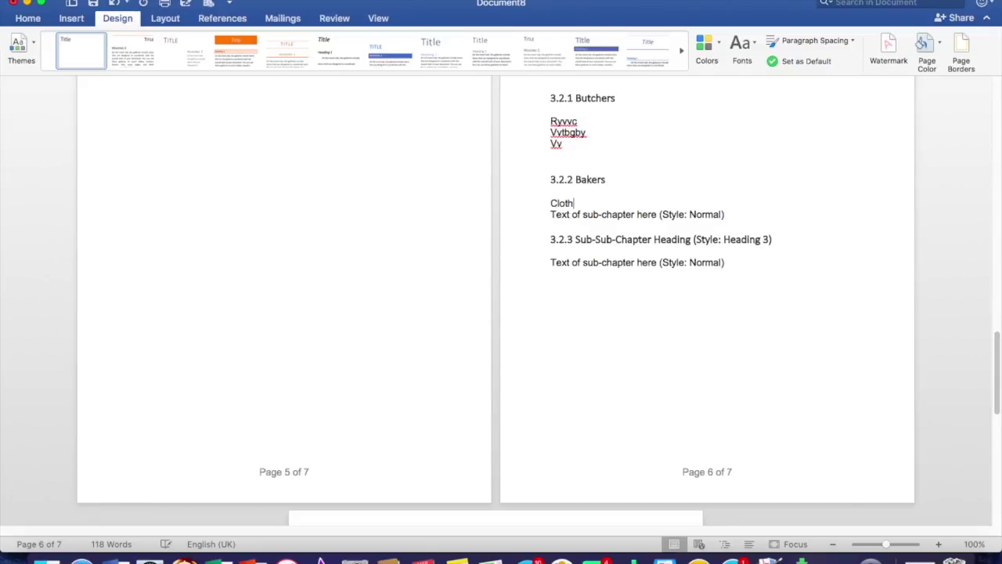
pyautogui.press('Return')
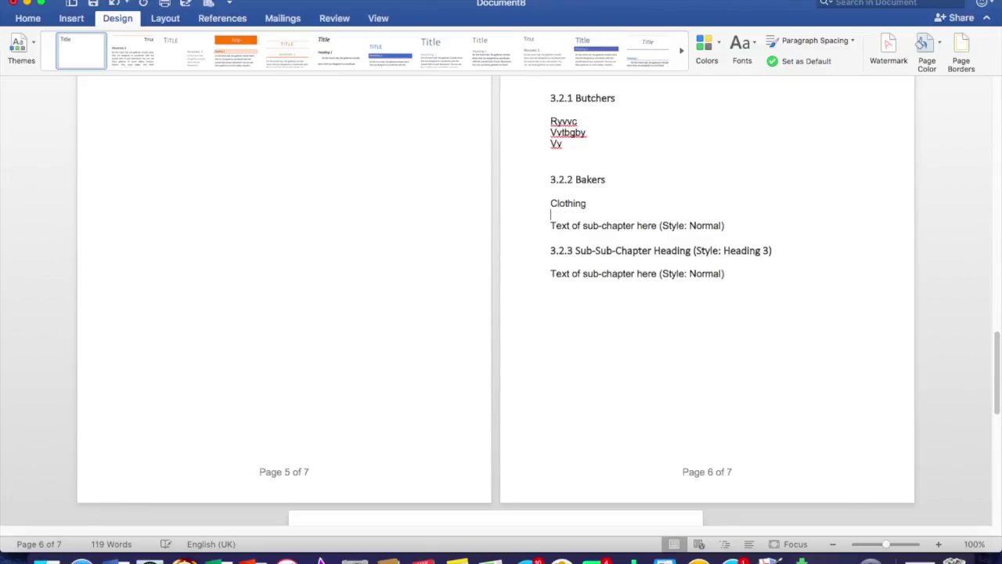
# Step: Apply Heading 3 to Clothing so it becomes 3.2.3 Clothing
pyautogui.moveTo(587, 206); pyautogui.dragTo(552, 206)
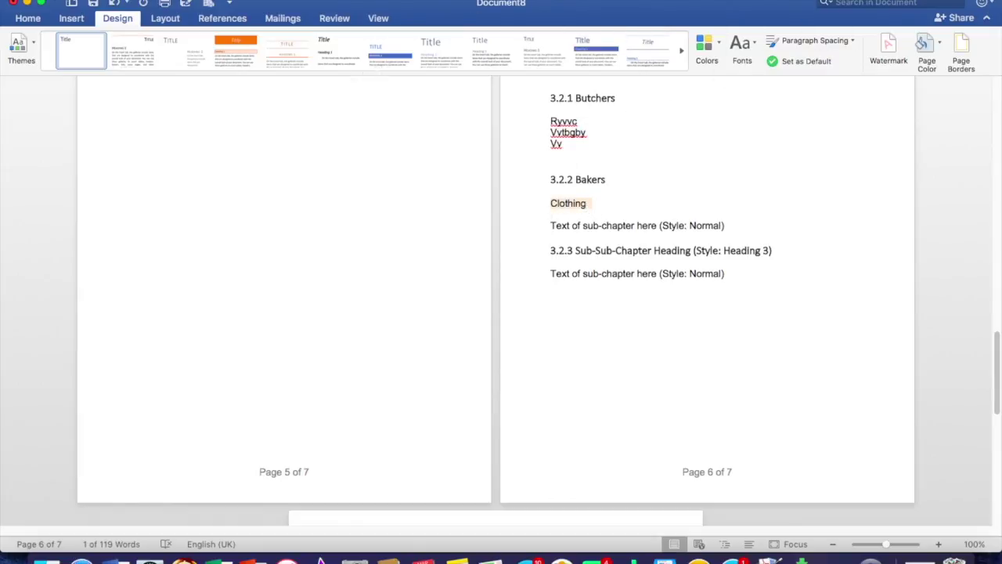
pyautogui.click(83, 0)
pyautogui.press('Escape')
pyautogui.click(28, 18)
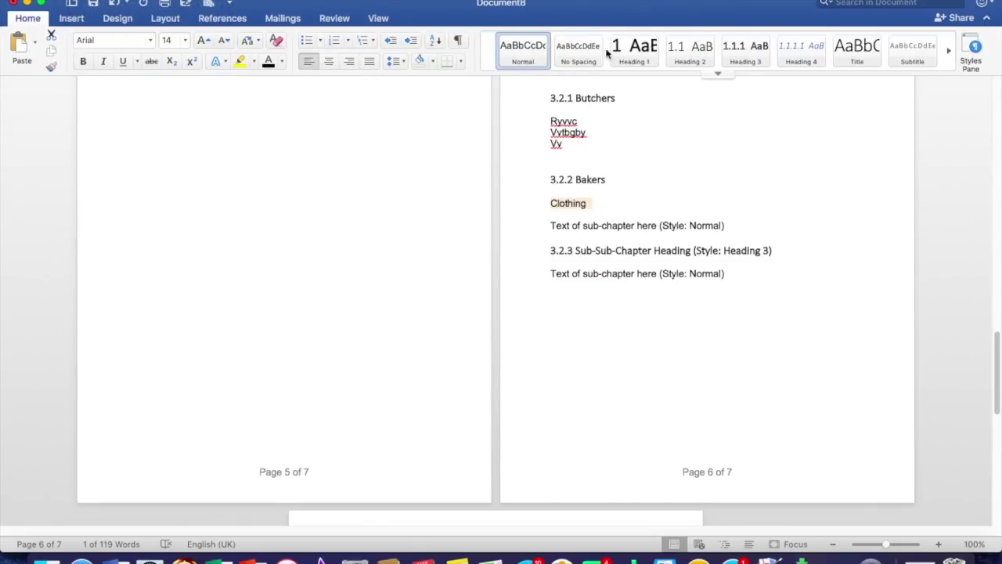
pyautogui.click(756, 57)
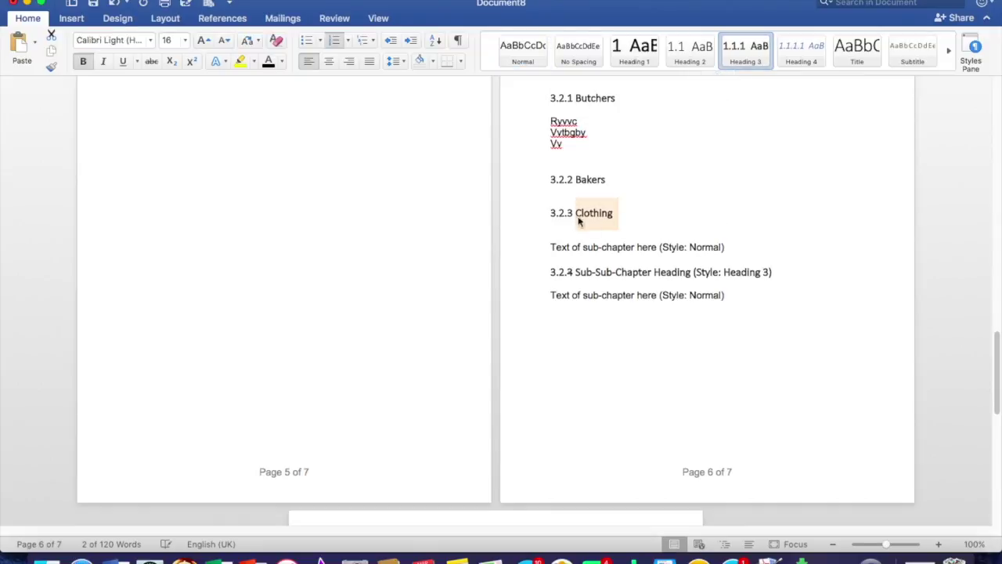
pyautogui.scroll(12, 384, 133)
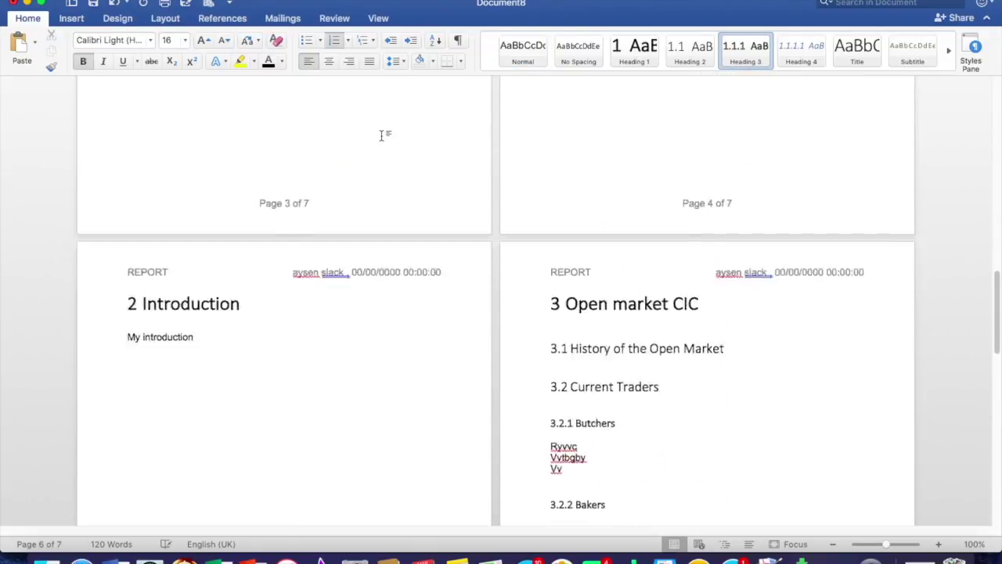
# Step: Update the Contents field so it includes 3.2.3 Clothing and 3.2.4
pyautogui.scroll(3, 381, 137)
pyautogui.click(275, 187)
pyautogui.rightClick(275, 188)
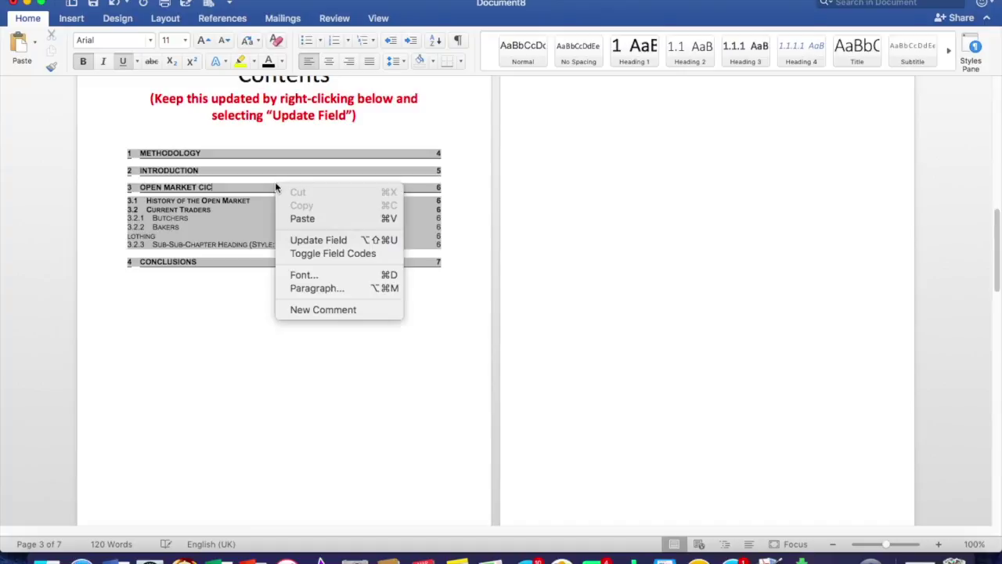
pyautogui.click(305, 240)
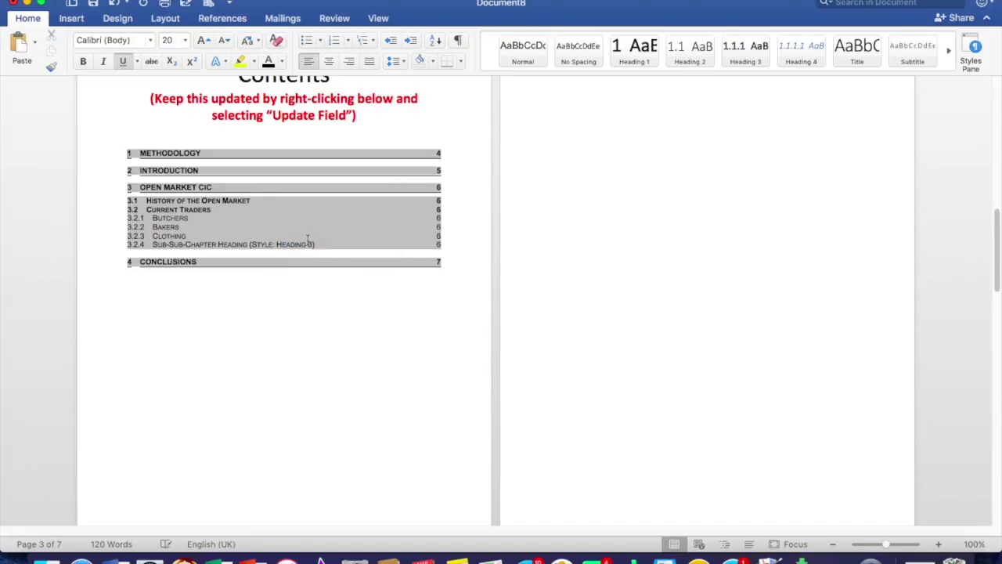
pyautogui.click(264, 310)
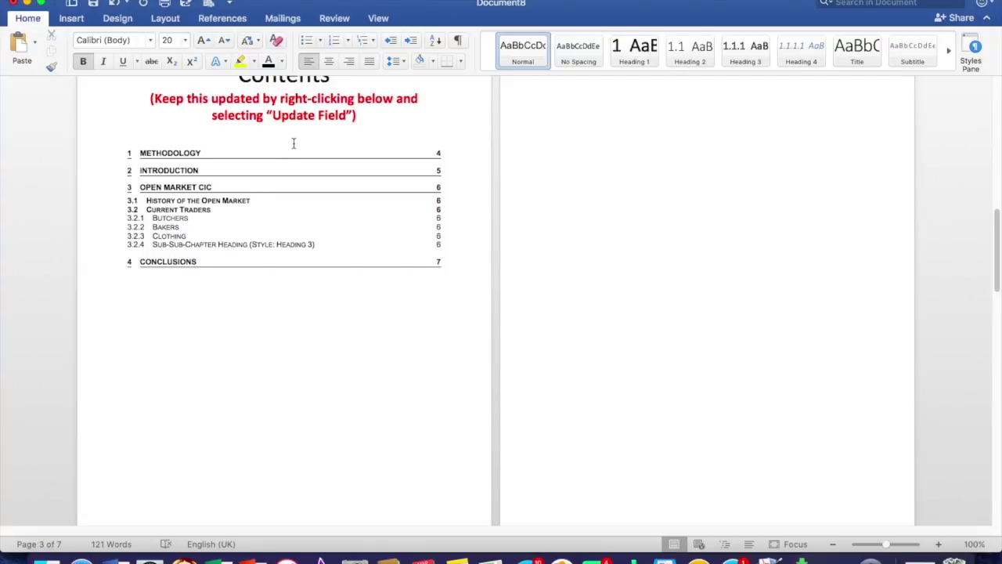
# Step: Add an empty line after the 'Vv' filler line under 3.2.1 Butchers
pyautogui.scroll(2, 258, 192)
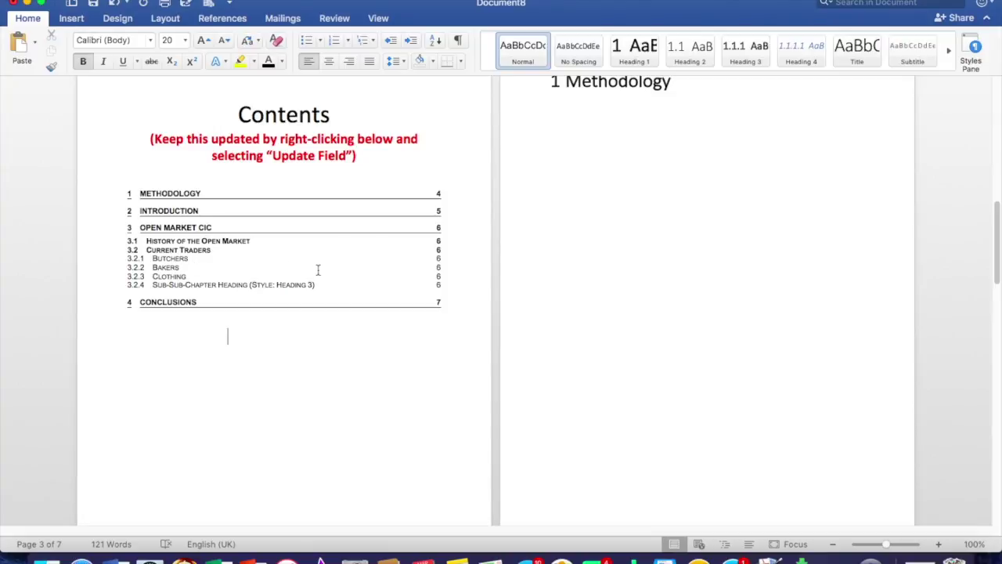
pyautogui.scroll(-10, 318, 270)
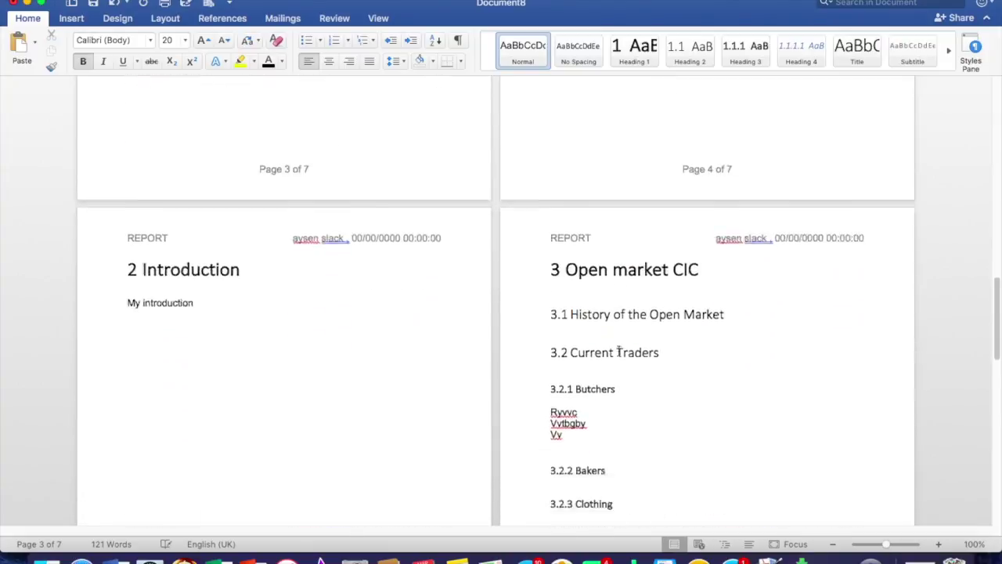
pyautogui.scroll(-5, 619, 351)
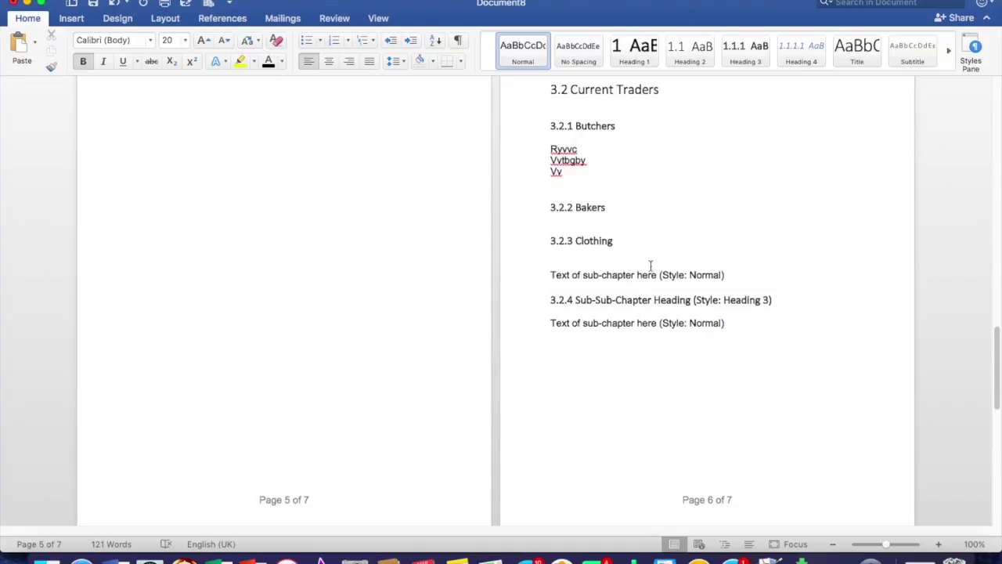
pyautogui.scroll(3, 651, 267)
pyautogui.scroll(2, 650, 267)
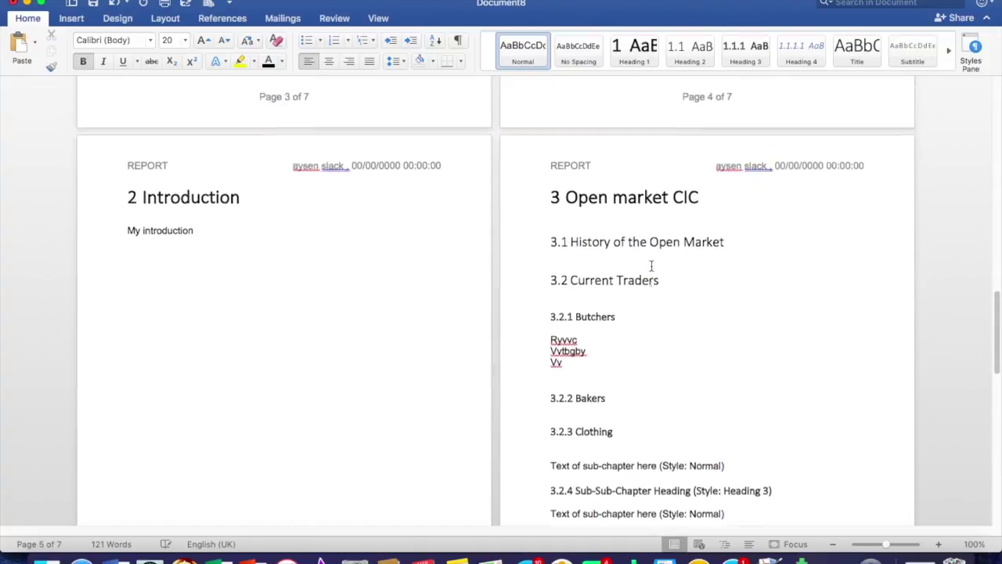
pyautogui.scroll(-3, 655, 260)
pyautogui.scroll(-6, 656, 256)
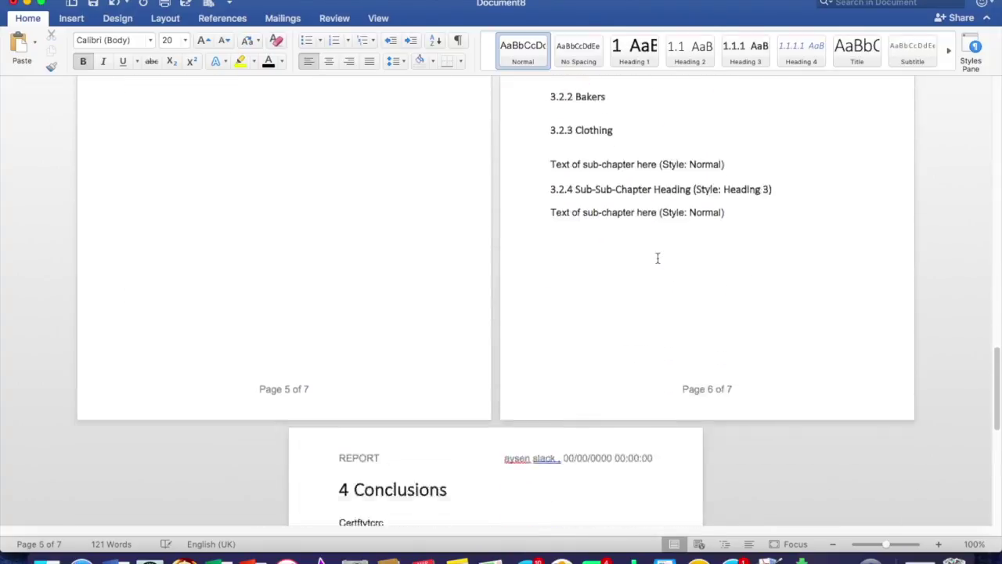
pyautogui.scroll(-1, 657, 251)
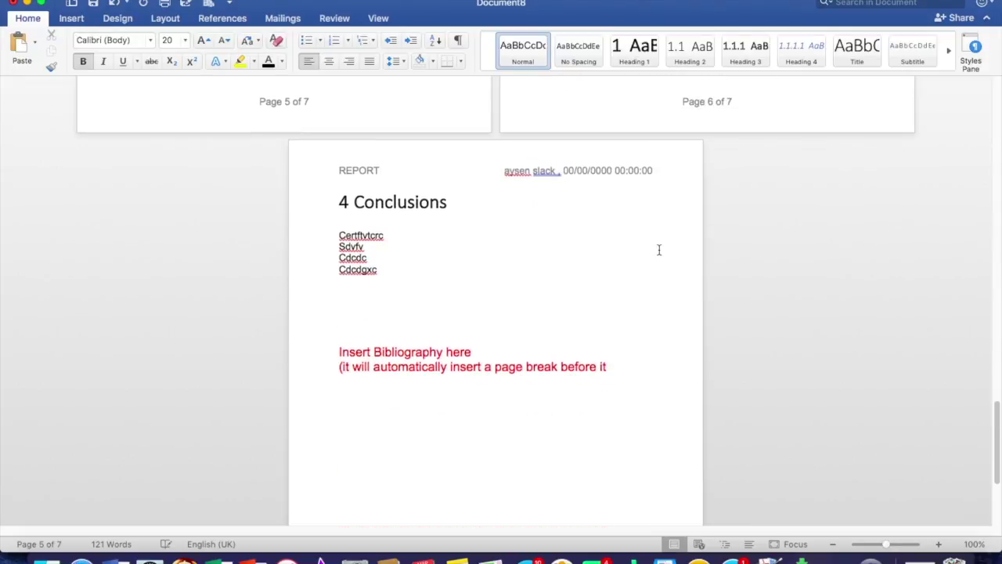
pyautogui.scroll(4, 619, 235)
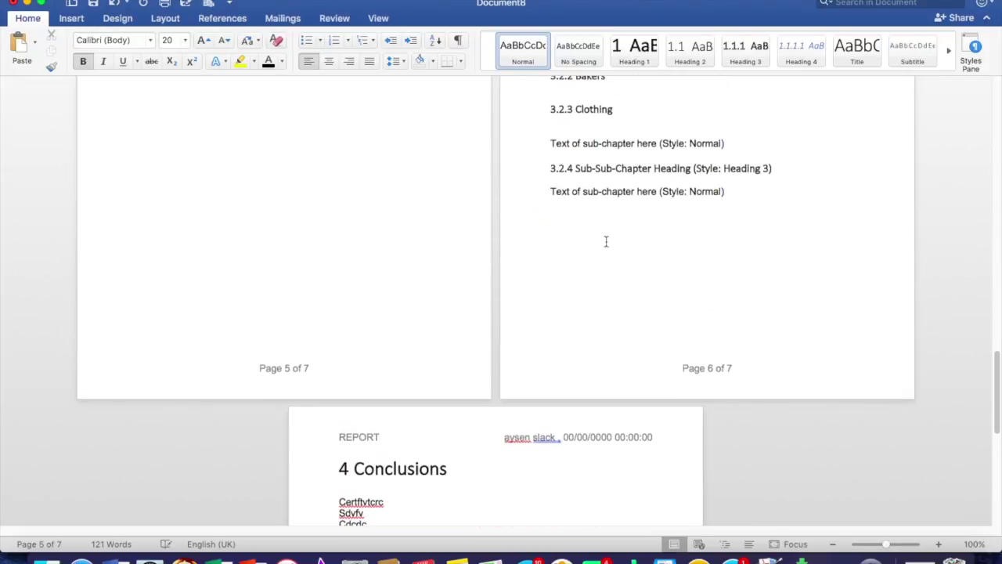
pyautogui.scroll(7, 608, 239)
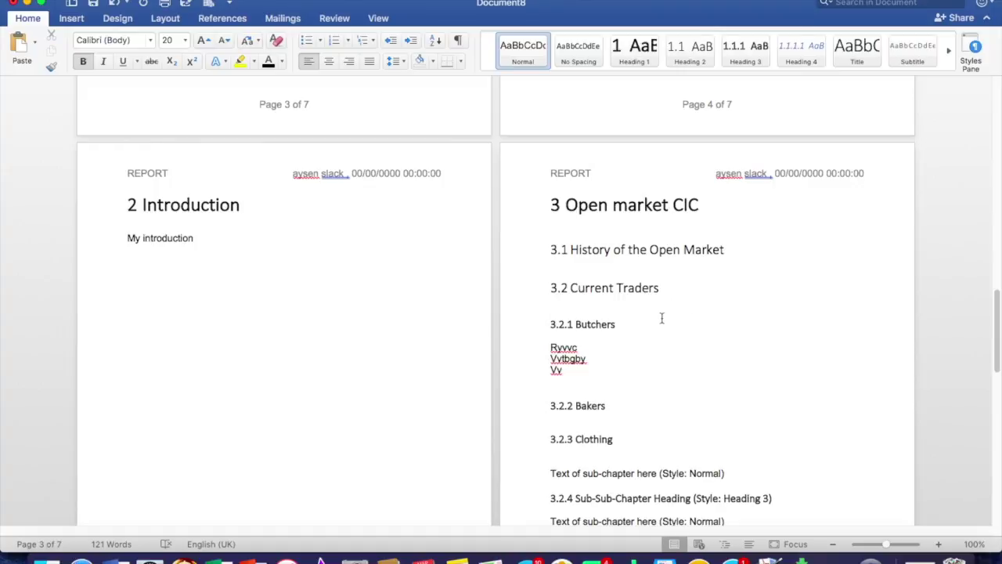
pyautogui.click(582, 373)
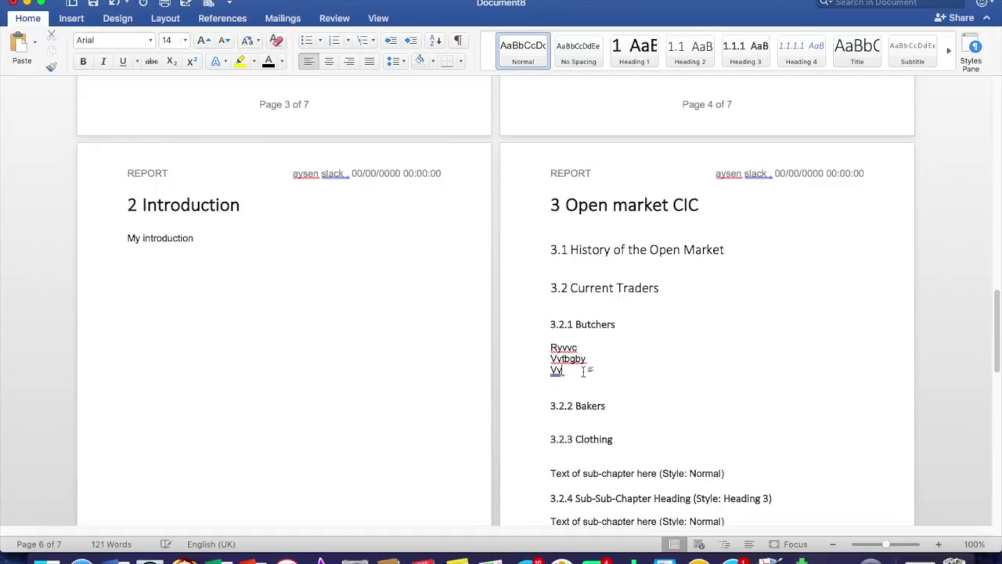
pyautogui.press('Return')
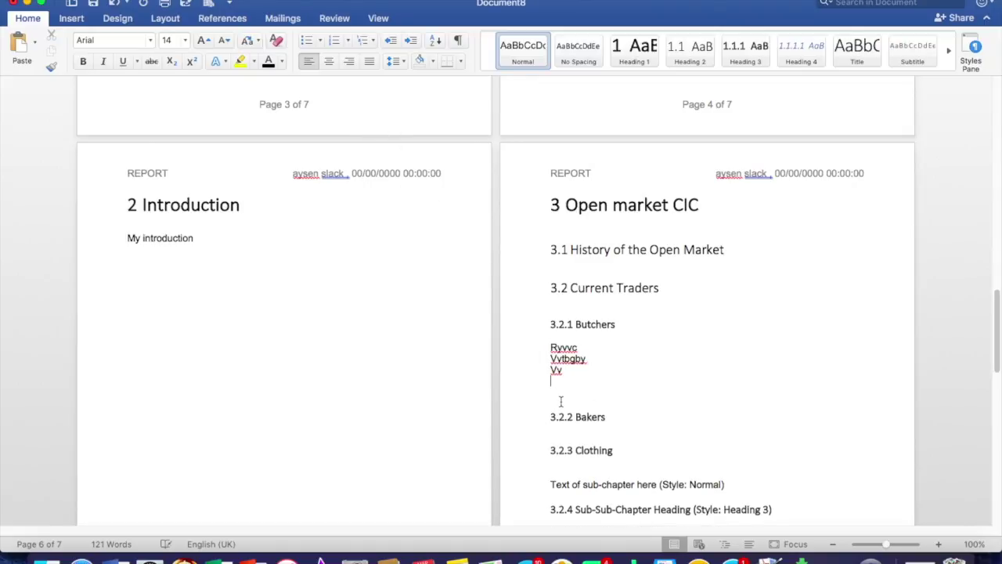
# Step: Create a new Web site source with the author's name and web page name 'Open Market'
pyautogui.click(224, 21)
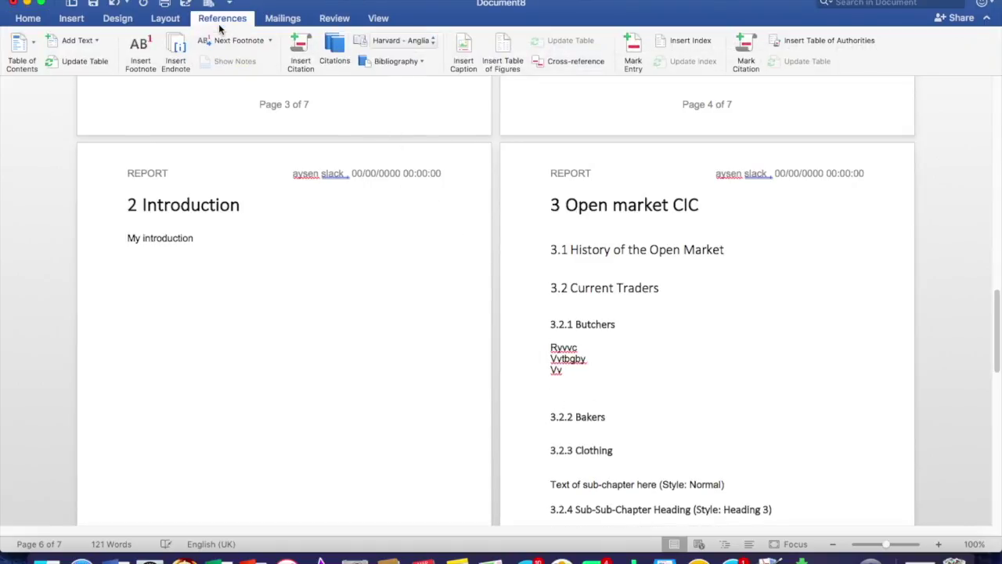
pyautogui.click(301, 49)
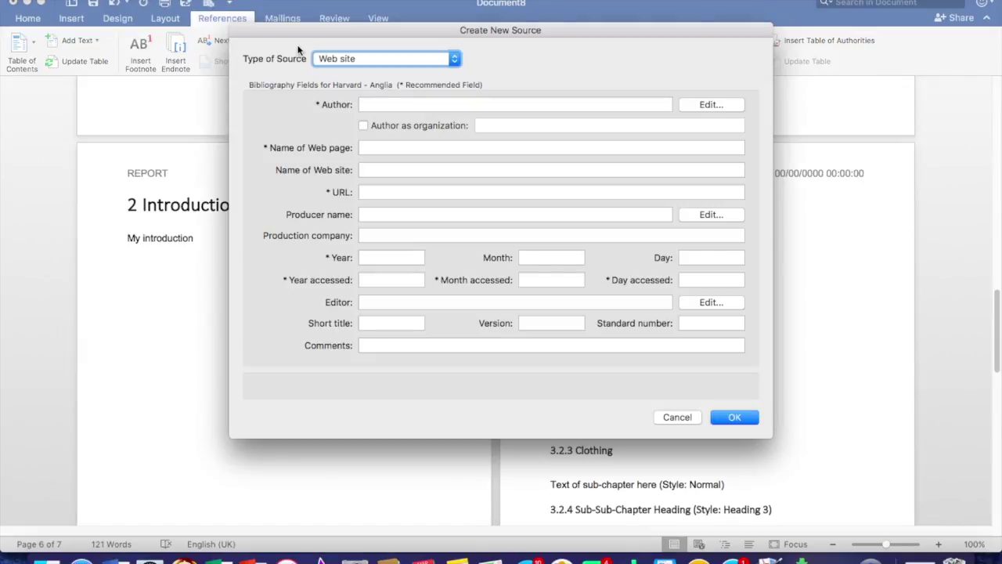
pyautogui.click(408, 105)
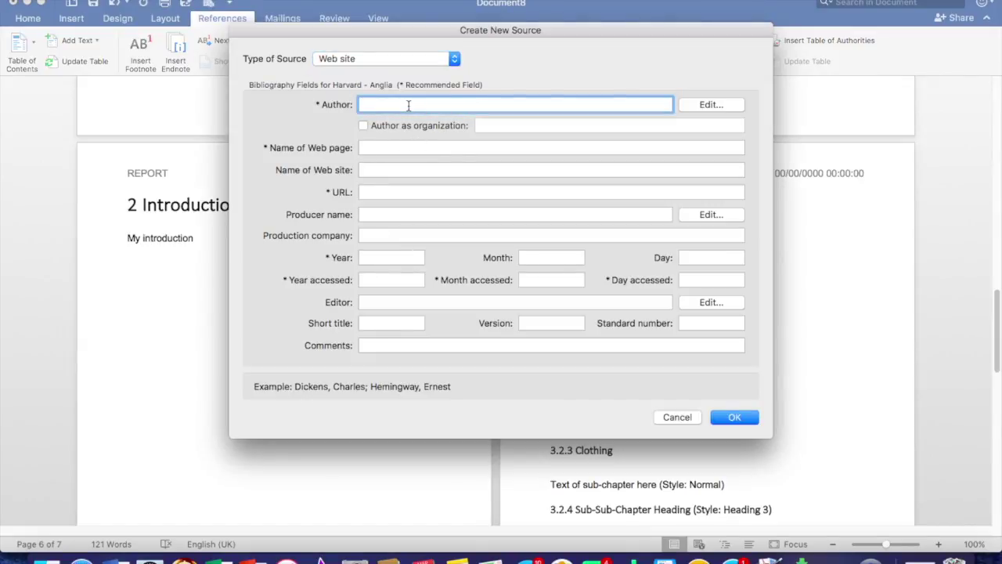
pyautogui.write('Asen Slack')
pyautogui.click(408, 146)
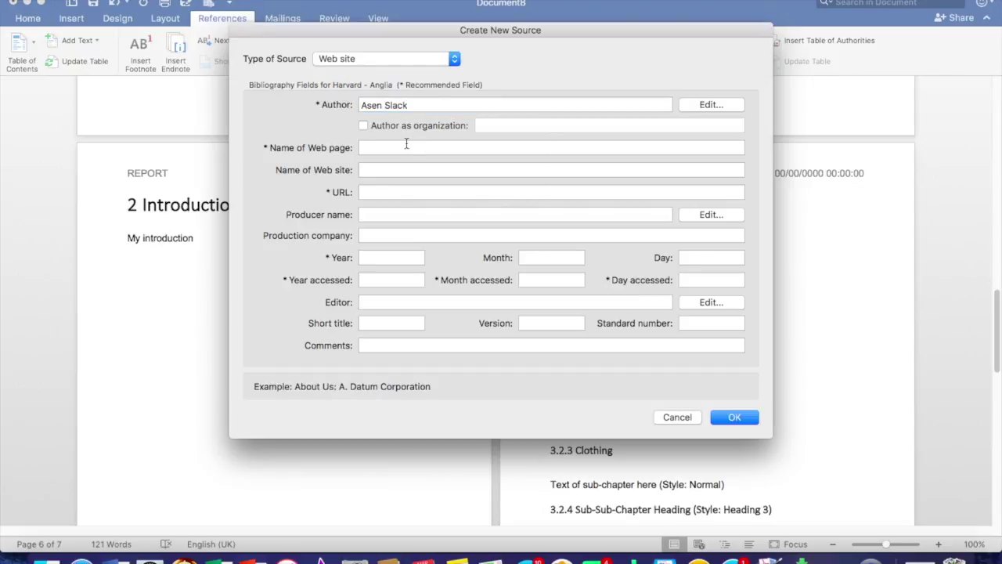
pyautogui.write('en markt')
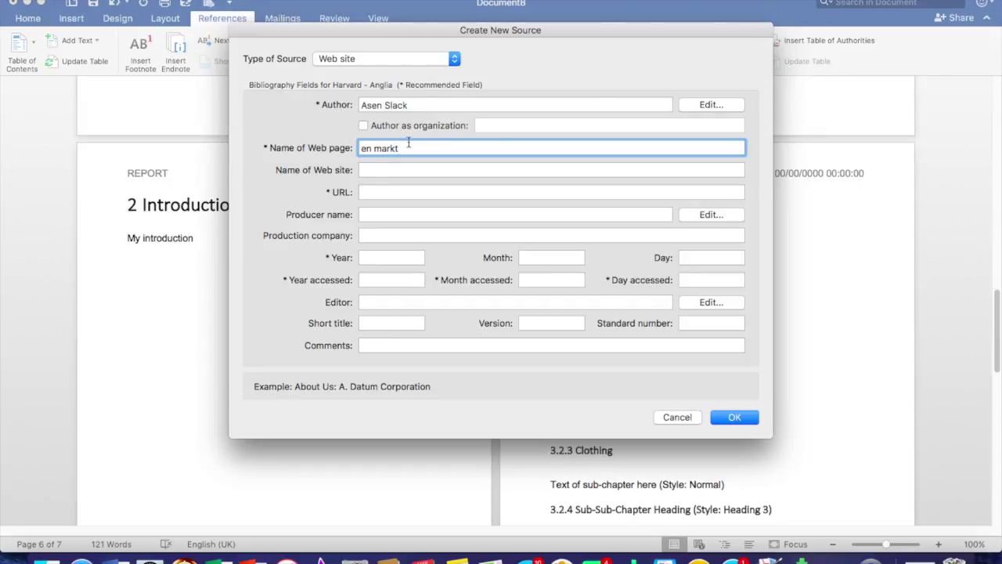
pyautogui.moveTo(406, 146); pyautogui.dragTo(337, 147)
pyautogui.write('Open Mark')
pyautogui.click(387, 195)
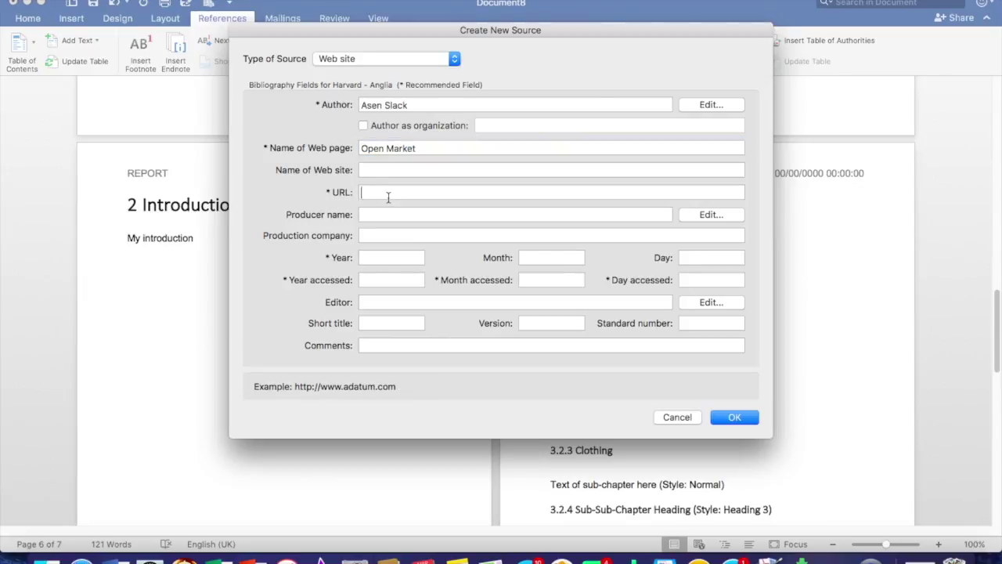
pyautogui.write('www.')
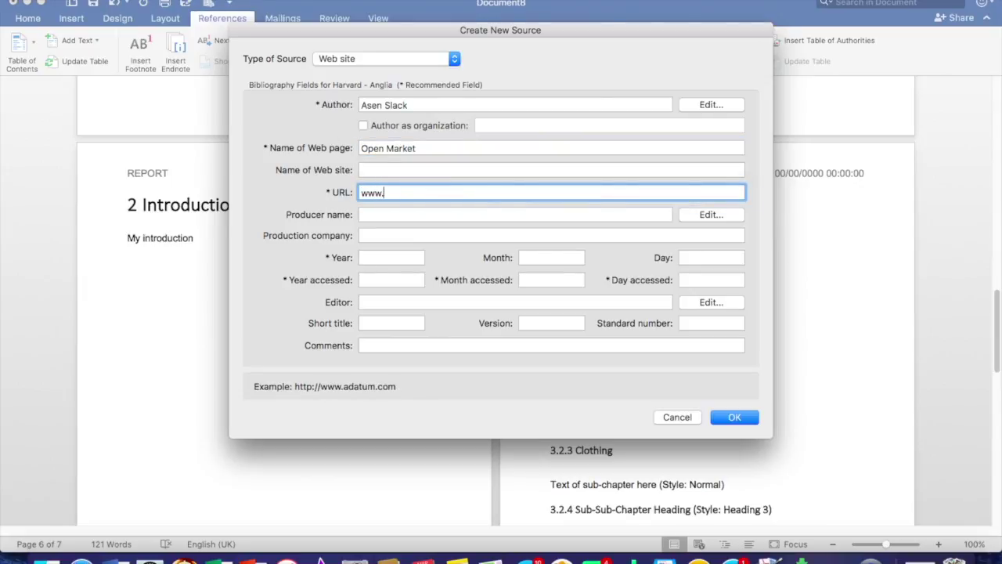
pyautogui.write('openmarket.com')
pyautogui.click(404, 257)
pyautogui.write('2017')
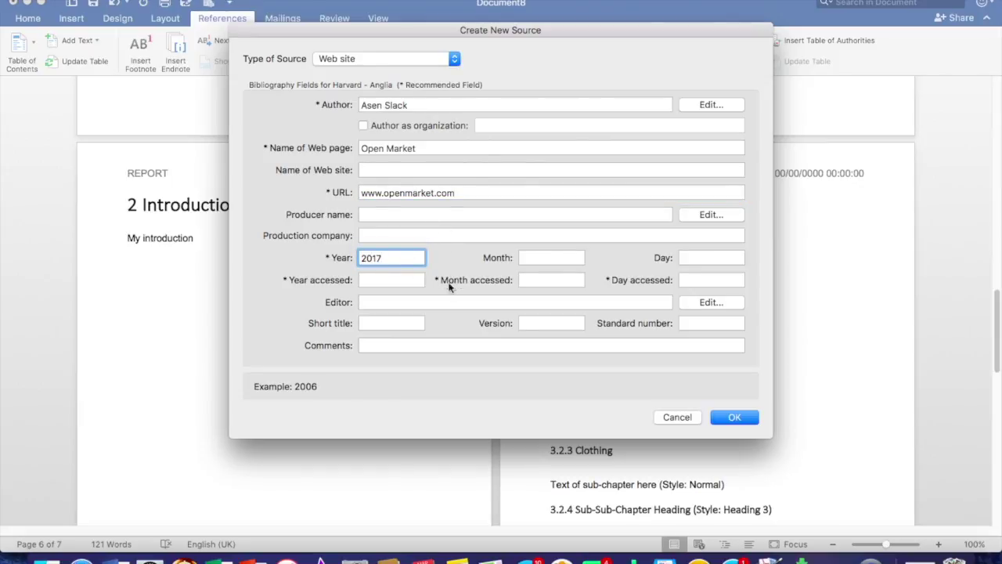
pyautogui.click(397, 279)
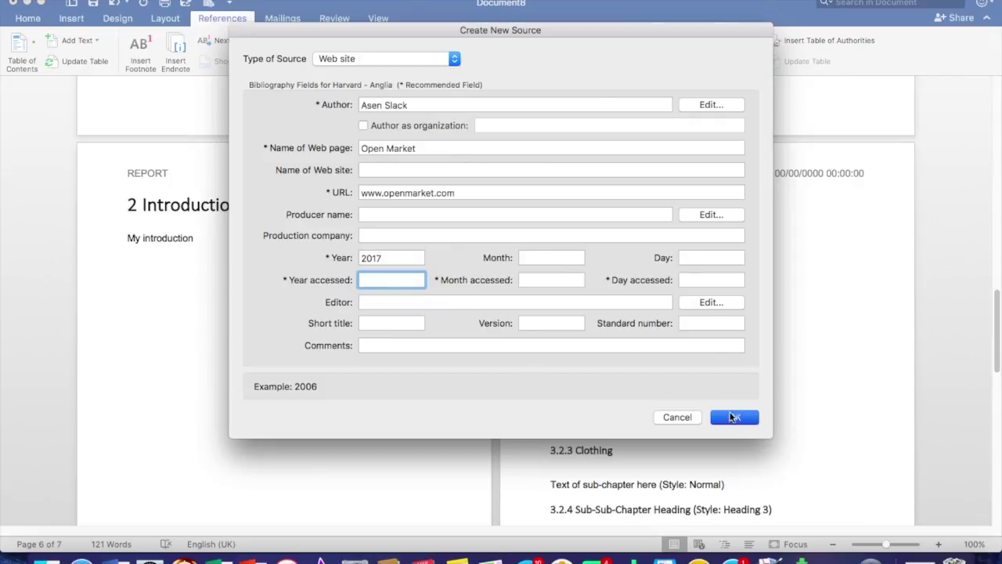
pyautogui.click(734, 417)
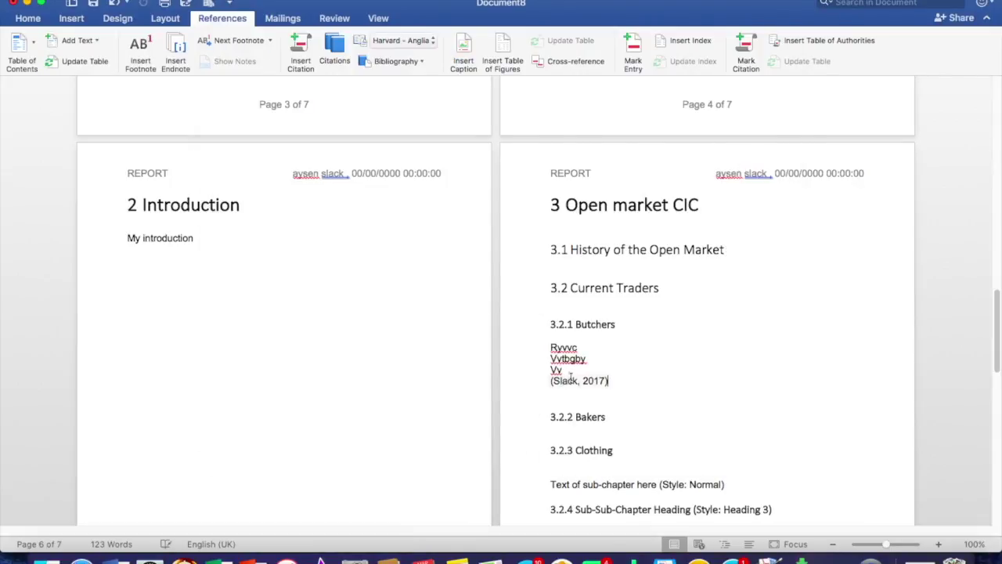
# Step: Delete the red 'Insert Bibliography here' guidance lines below 4 Conclusions
pyautogui.scroll(-3, 670, 374)
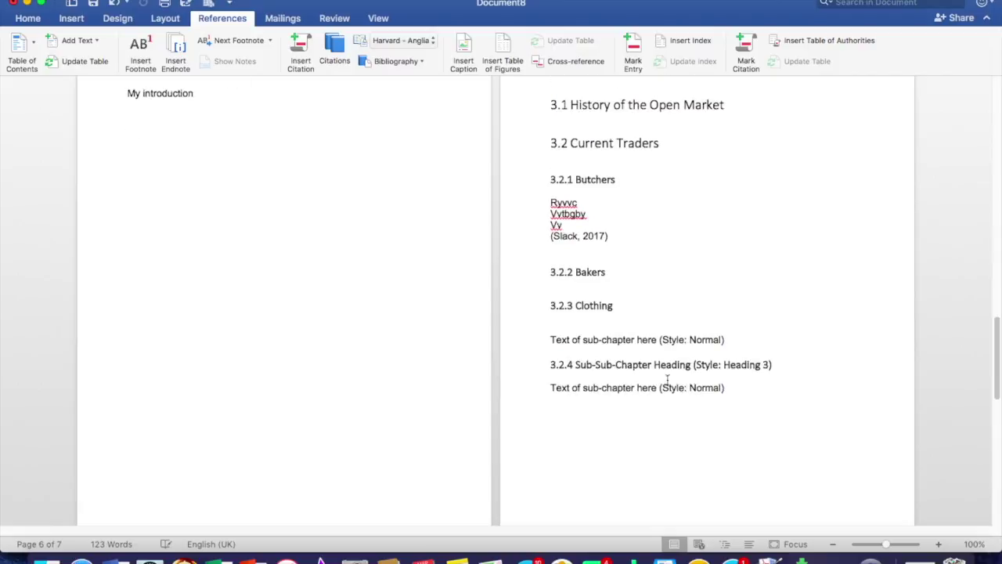
pyautogui.scroll(-9, 668, 376)
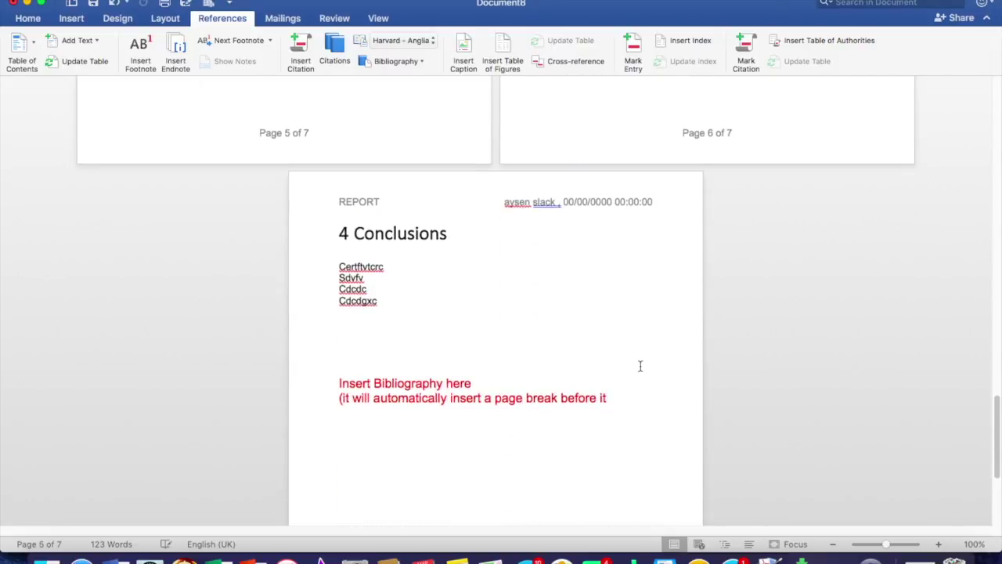
pyautogui.scroll(-2, 640, 366)
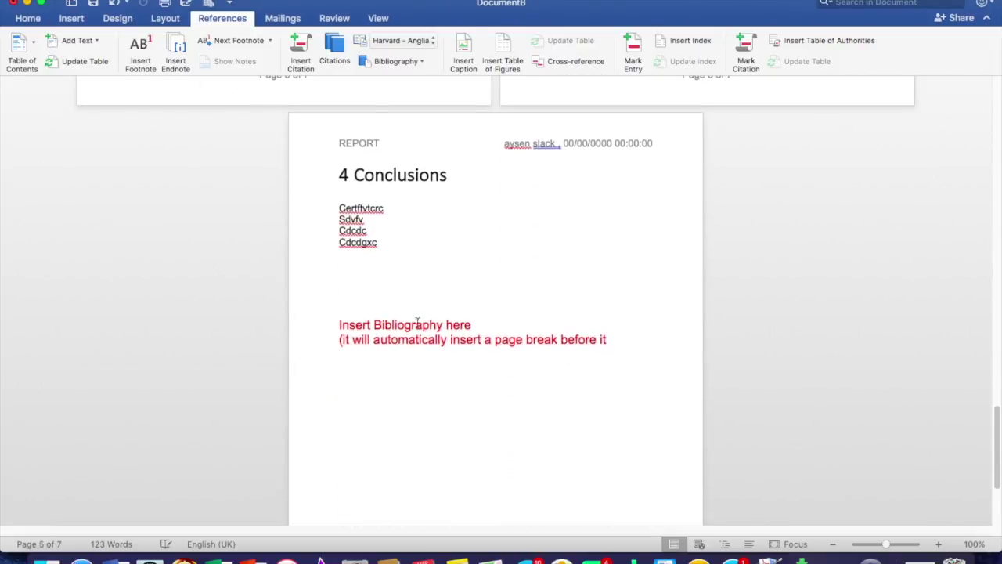
pyautogui.moveTo(335, 325); pyautogui.dragTo(614, 342)
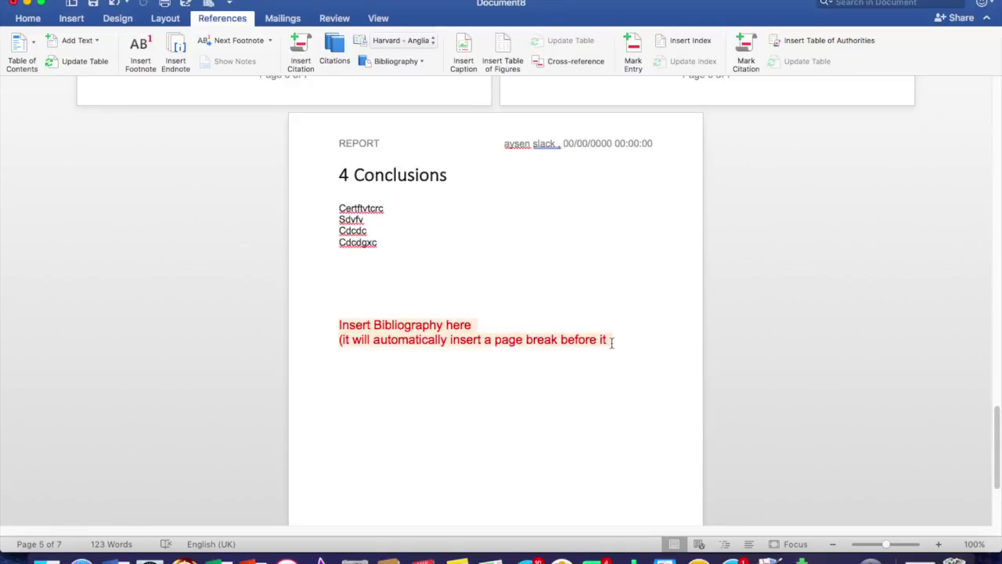
pyautogui.press('BackSpace')
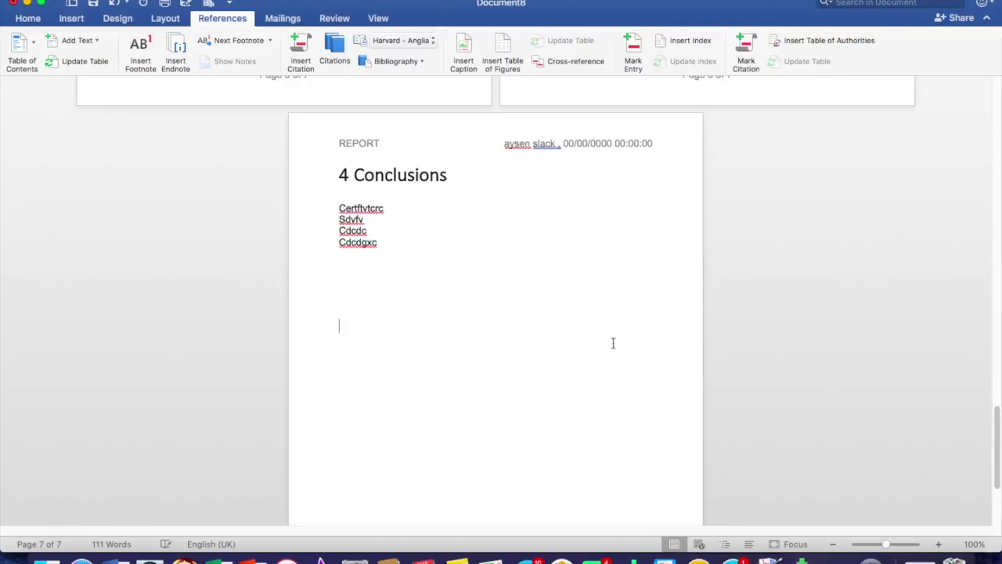
# Step: Insert a built-in bibliography with a 'Bibliography' heading after Conclusions
pyautogui.click(394, 68)
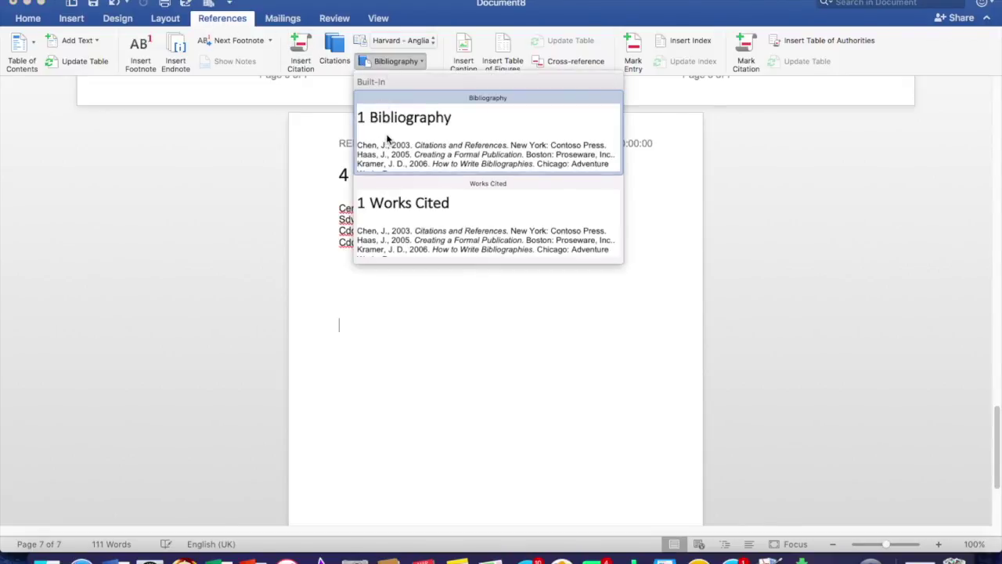
pyautogui.click(386, 139)
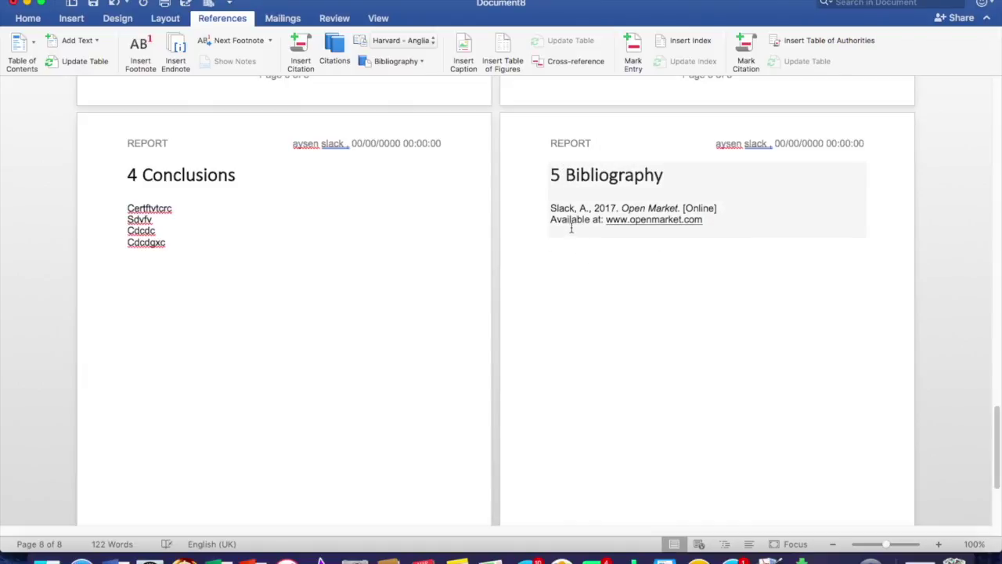
pyautogui.scroll(5, 372, 190)
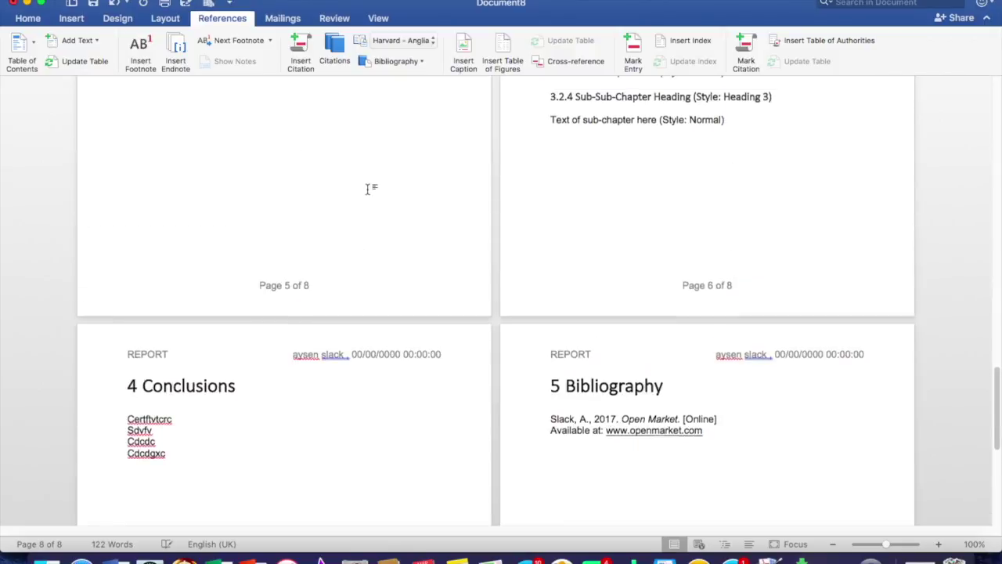
pyautogui.scroll(5, 368, 190)
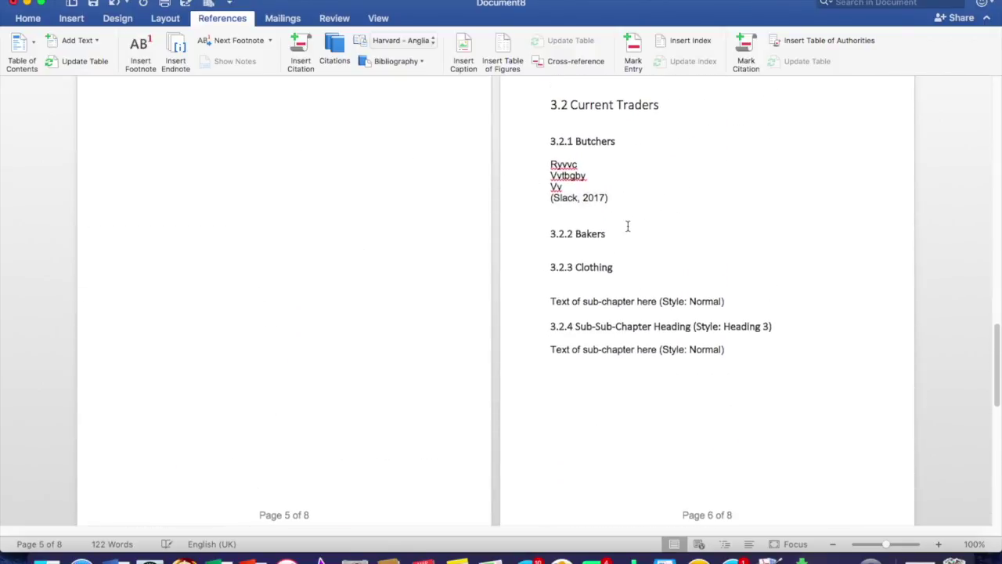
pyautogui.scroll(-6, 548, 365)
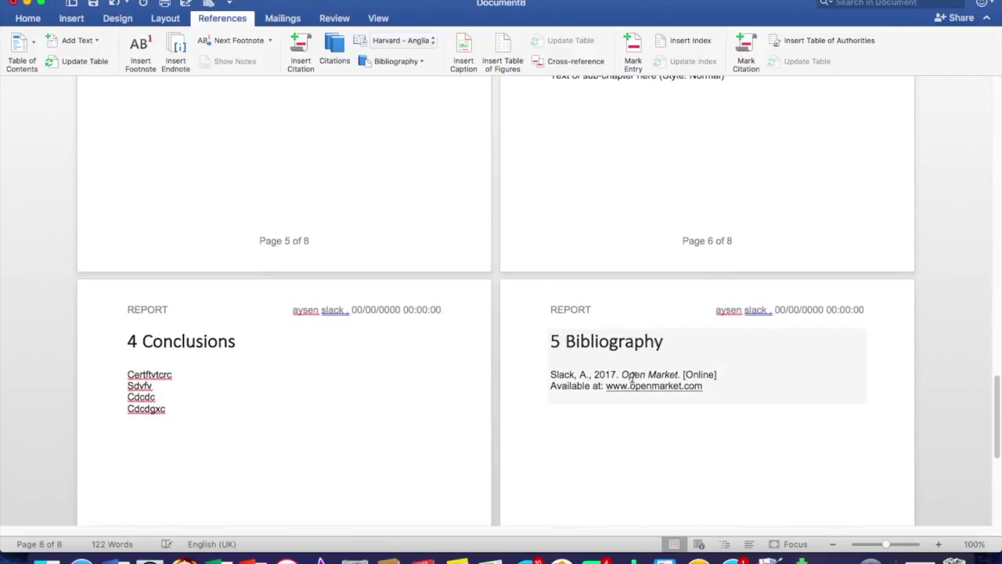
# Step: Update citations and bibliography so the 2017 Open Market web entry appears
pyautogui.rightClick(639, 366)
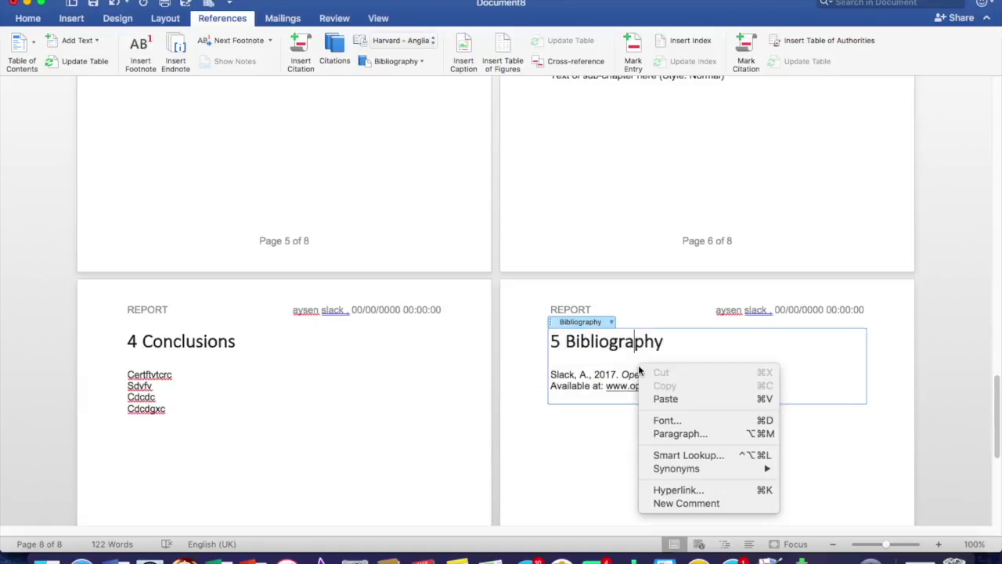
pyautogui.click(619, 357)
pyautogui.press('Left')
pyautogui.press('Left')
pyautogui.press('Left')
pyautogui.press('Left')
pyautogui.press('Left')
pyautogui.press('Left')
pyautogui.rightClick(603, 317)
pyautogui.click(606, 324)
pyautogui.click(611, 322)
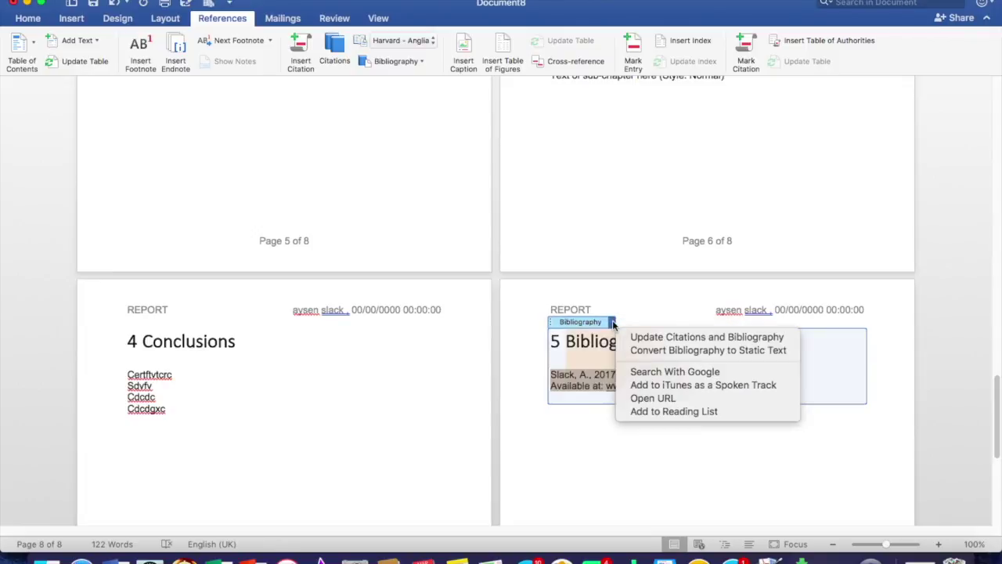
pyautogui.click(672, 339)
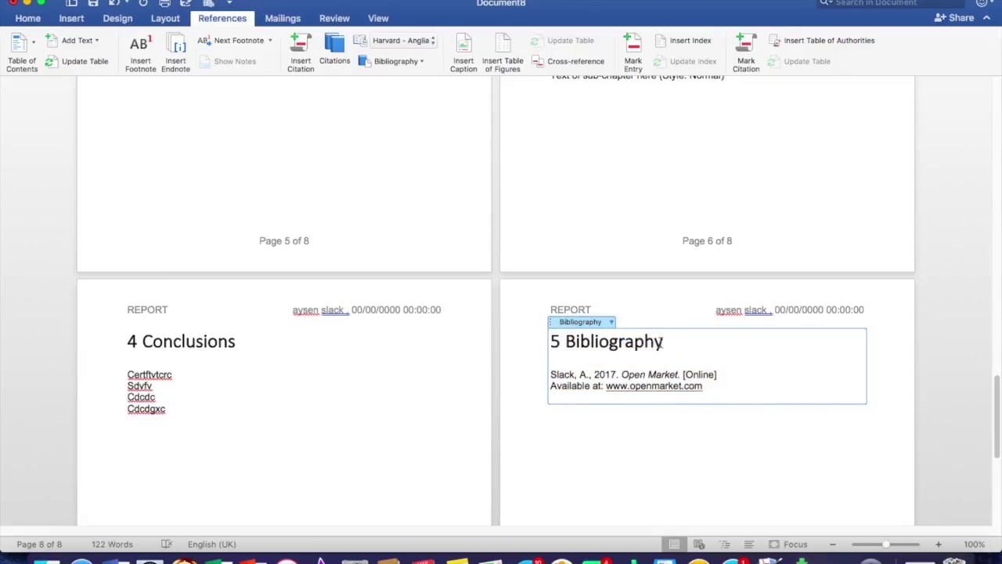
# Step: Delete the red '(Keep this updated…)' note under Contents and review the document
pyautogui.scroll(1, 352, 304)
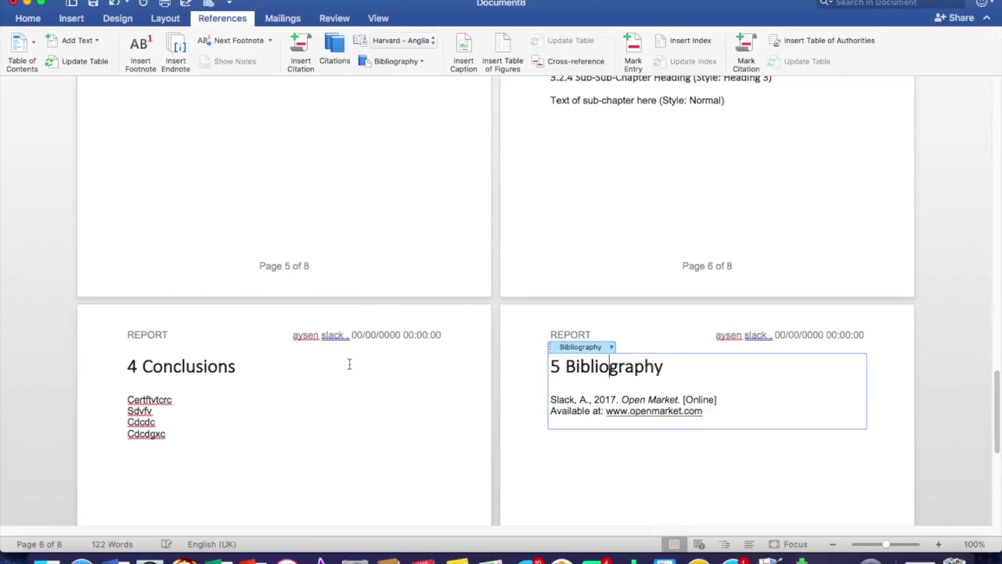
pyautogui.scroll(15, 349, 363)
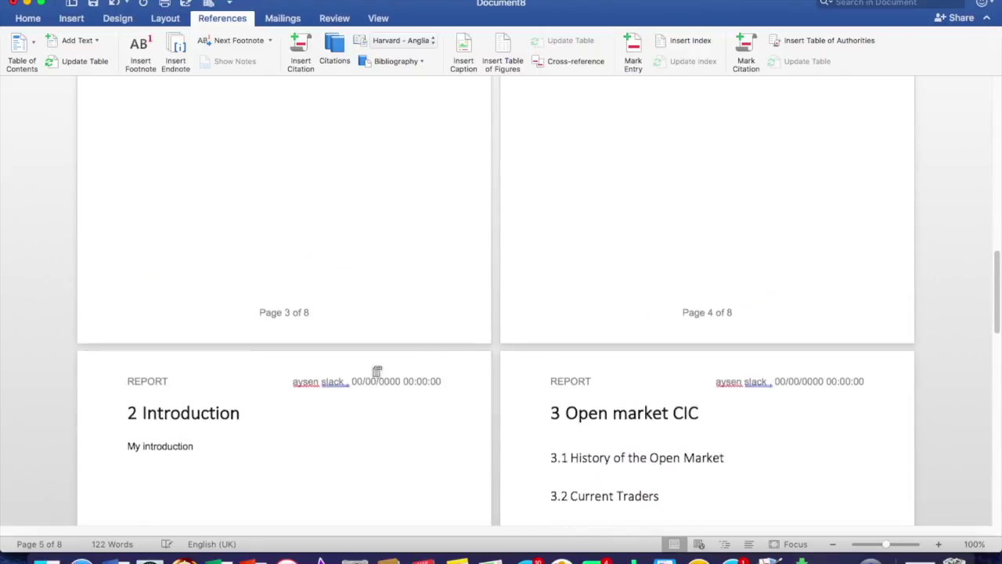
pyautogui.scroll(10, 376, 371)
pyautogui.scroll(5, 408, 360)
pyautogui.scroll(-12, 412, 356)
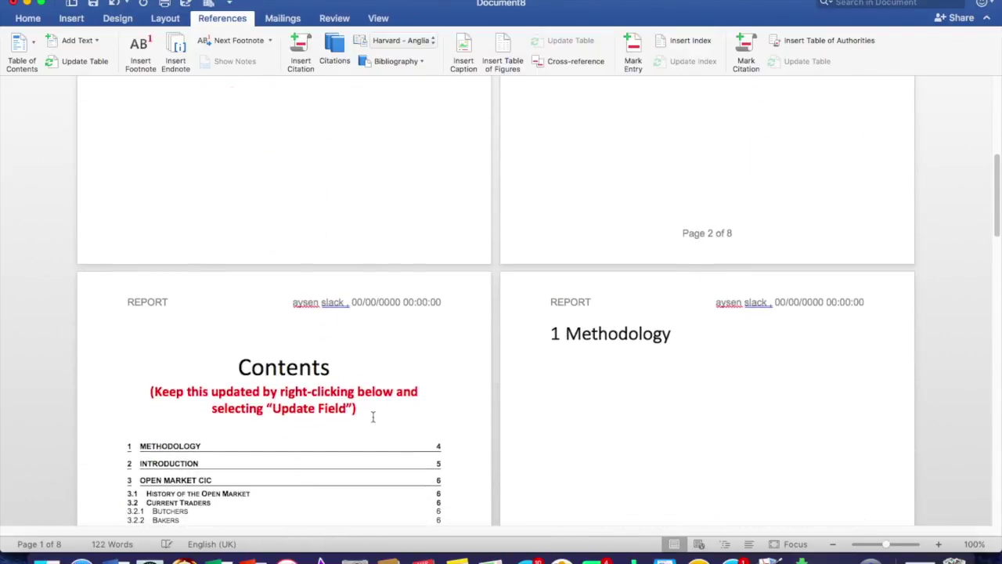
pyautogui.moveTo(371, 410); pyautogui.dragTo(145, 395)
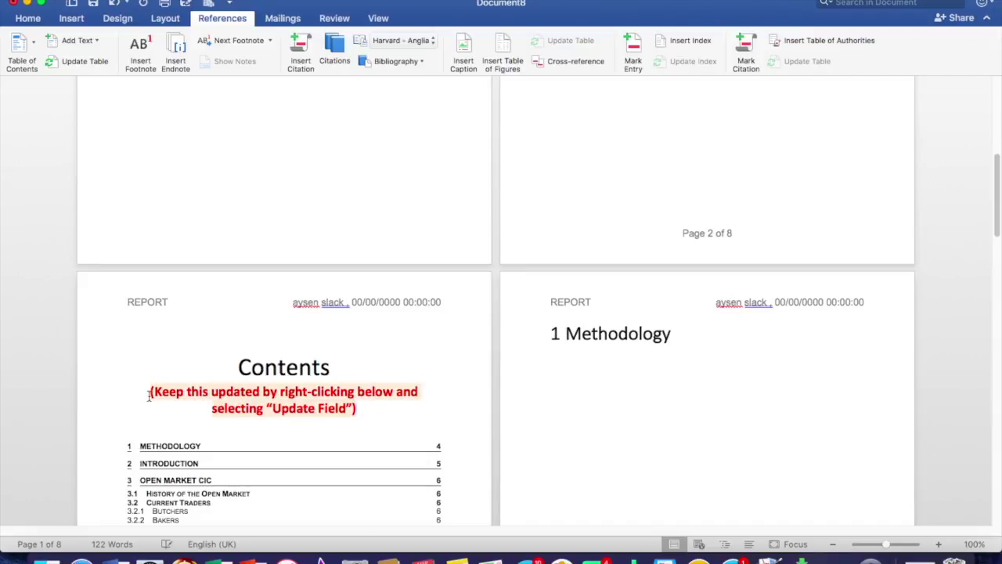
pyautogui.press('BackSpace')
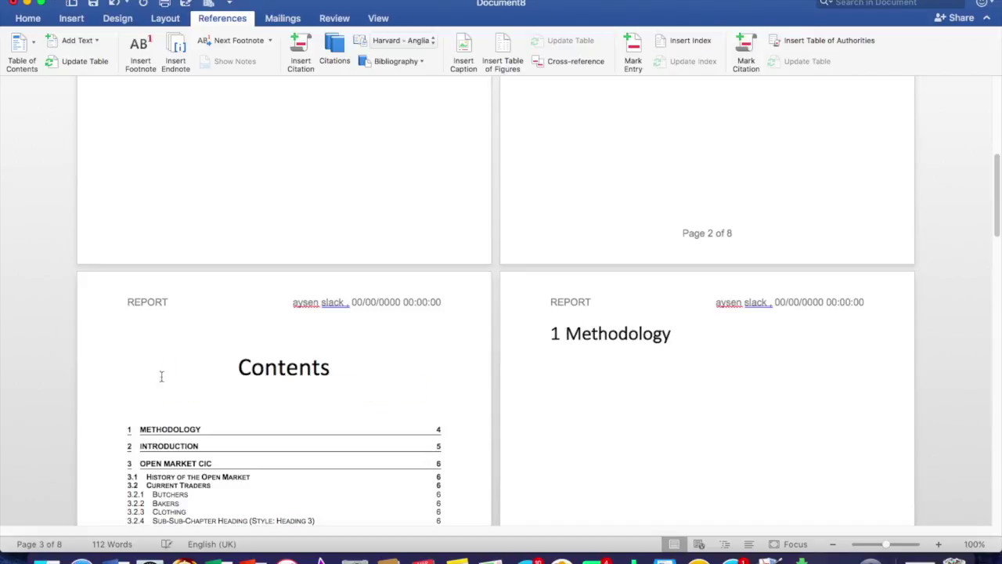
pyautogui.scroll(-20, 603, 388)
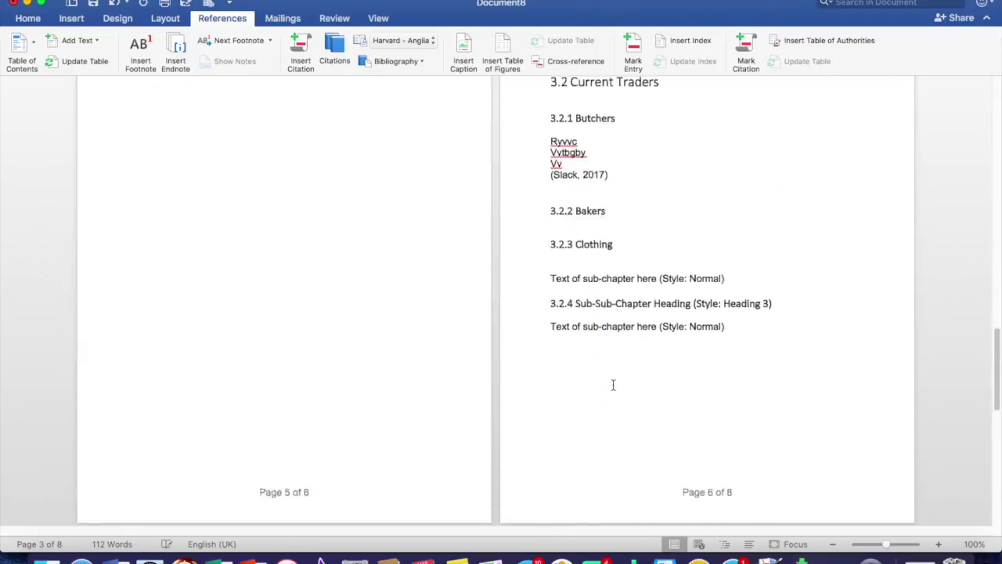
pyautogui.scroll(-5, 614, 384)
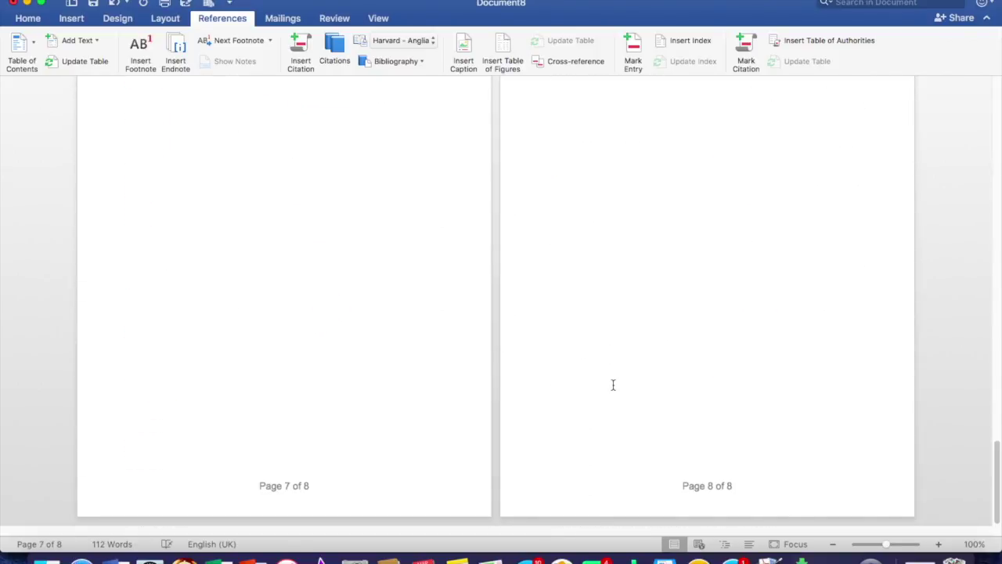
pyautogui.scroll(6, 613, 384)
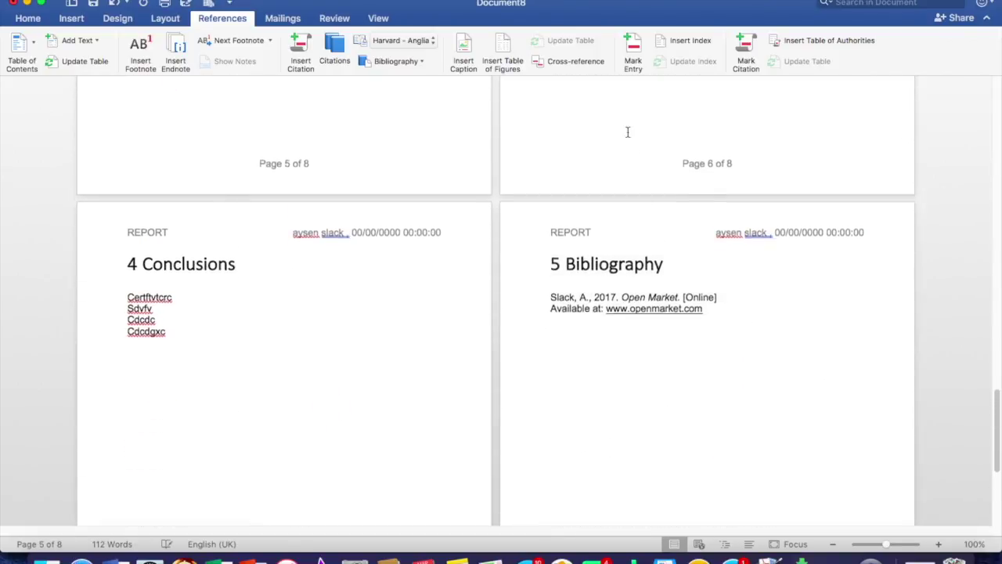
pyautogui.scroll(8, 632, 137)
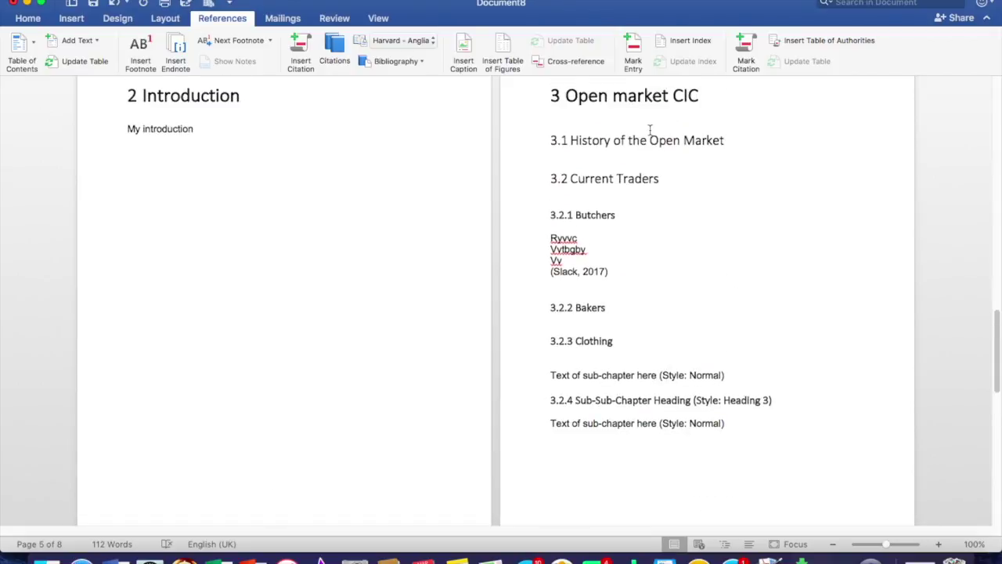